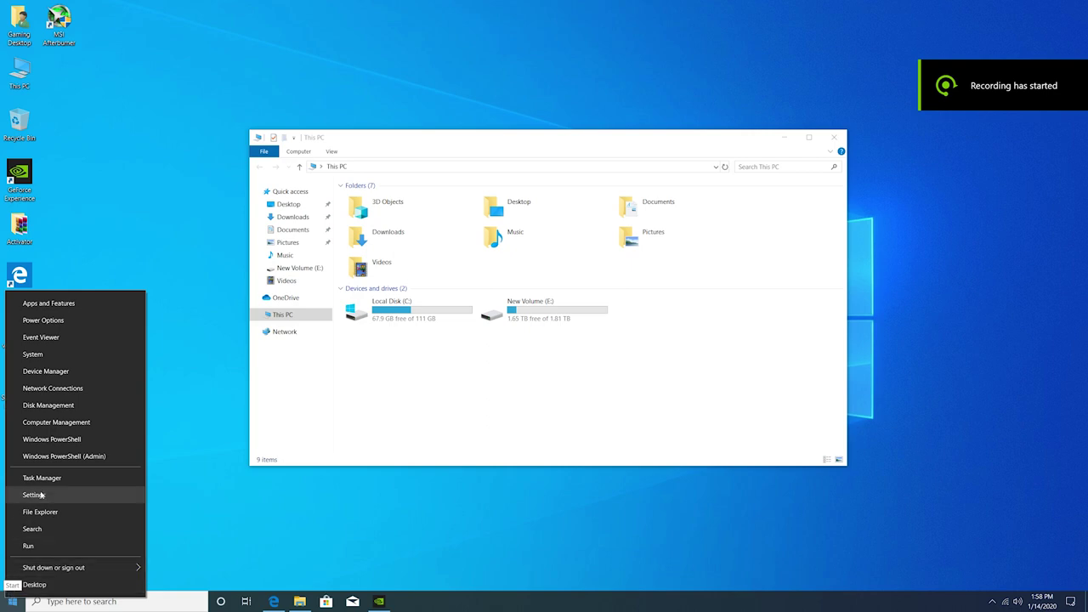
# Examine the connected disks and their partitions in Disk Management, including the unallocated disk and the system disk
pyautogui.click(68, 401)
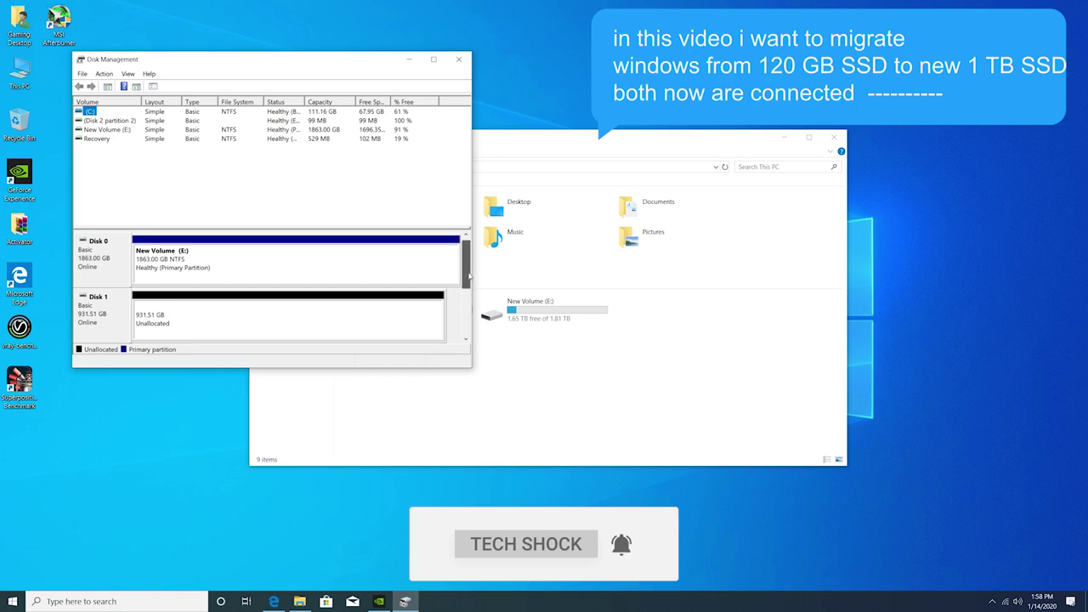
pyautogui.moveTo(468, 274); pyautogui.dragTo(470, 319)
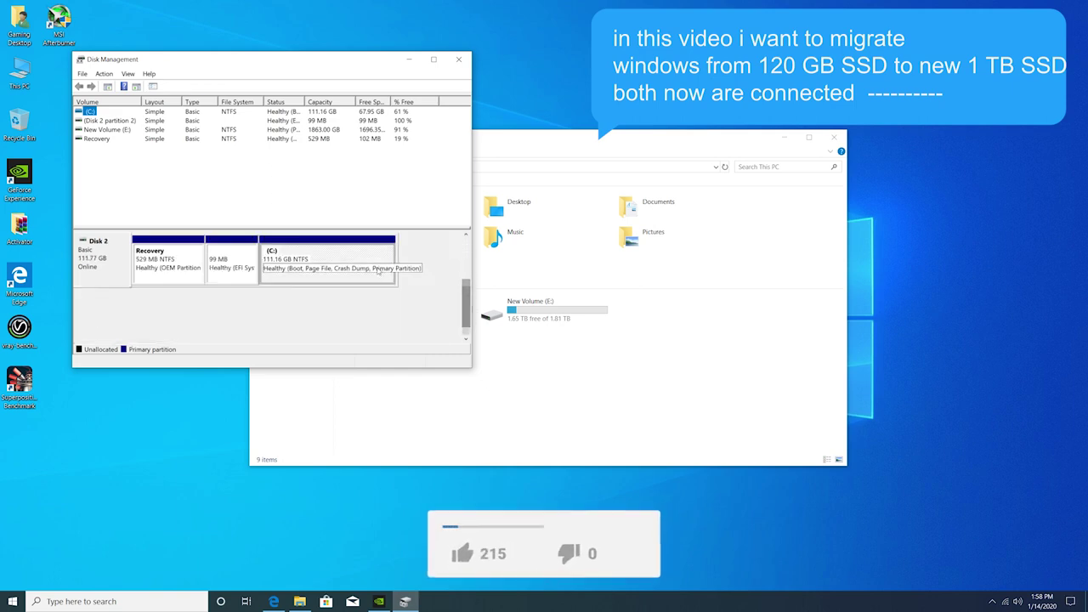
pyautogui.scroll(2, 383, 270)
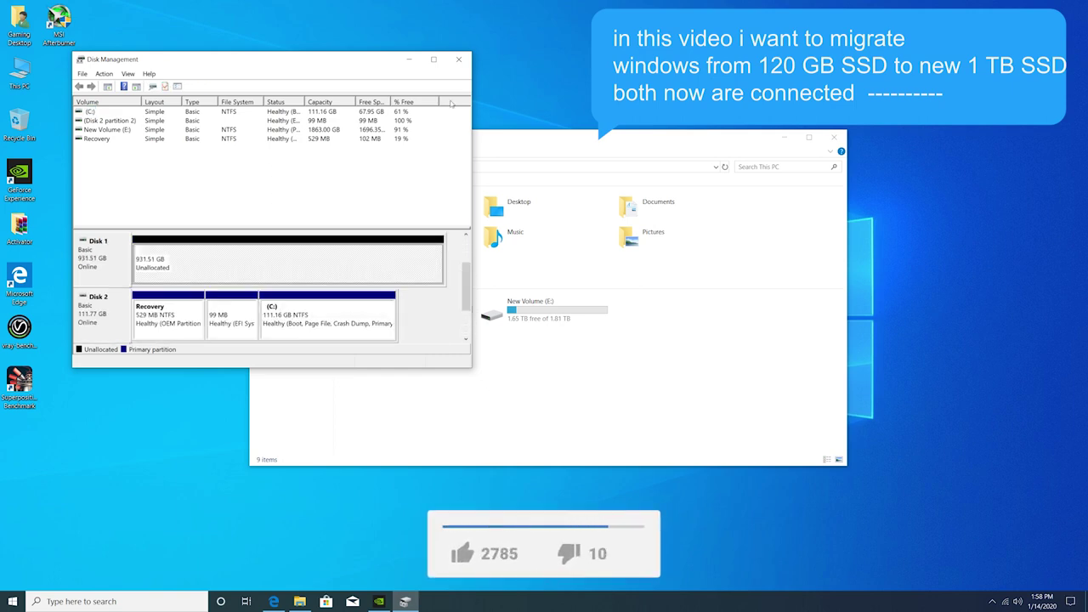
pyautogui.click(458, 59)
pyautogui.rightClick(467, 54)
pyautogui.press('Escape')
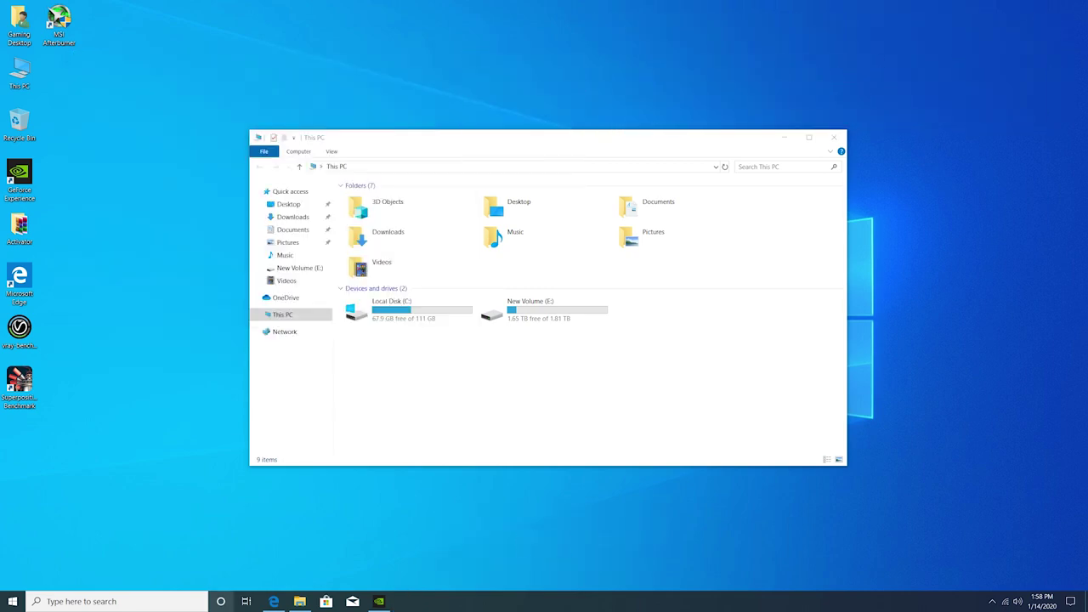
# Download the MiniTool Partition Wizard Free installer from partitionwizard.com and run it, allowing it to make changes to the device
pyautogui.click(273, 601)
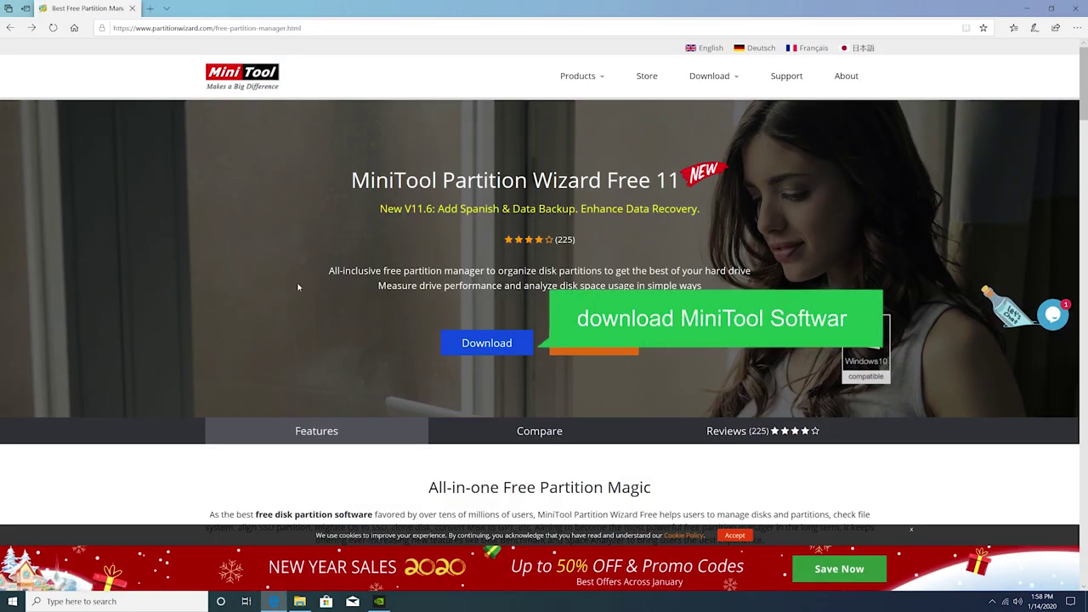
pyautogui.click(473, 340)
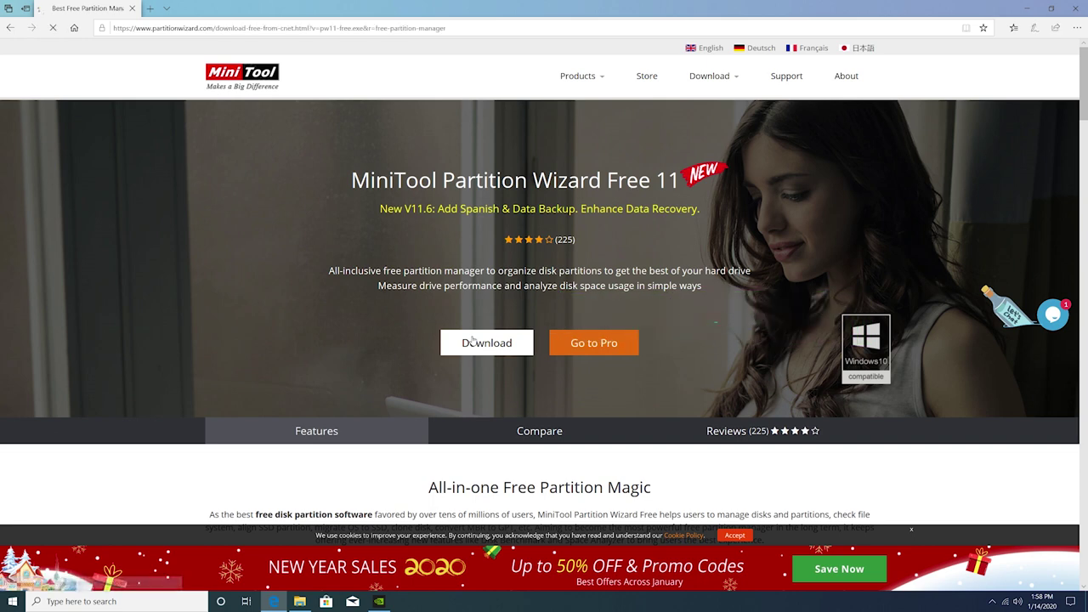
pyautogui.click(664, 574)
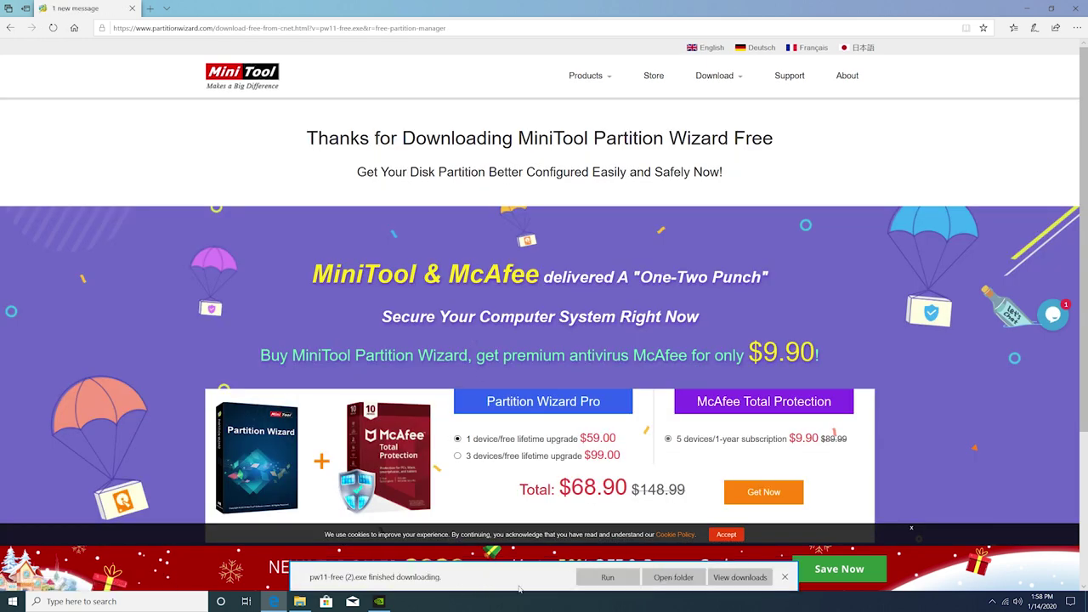
pyautogui.click(612, 577)
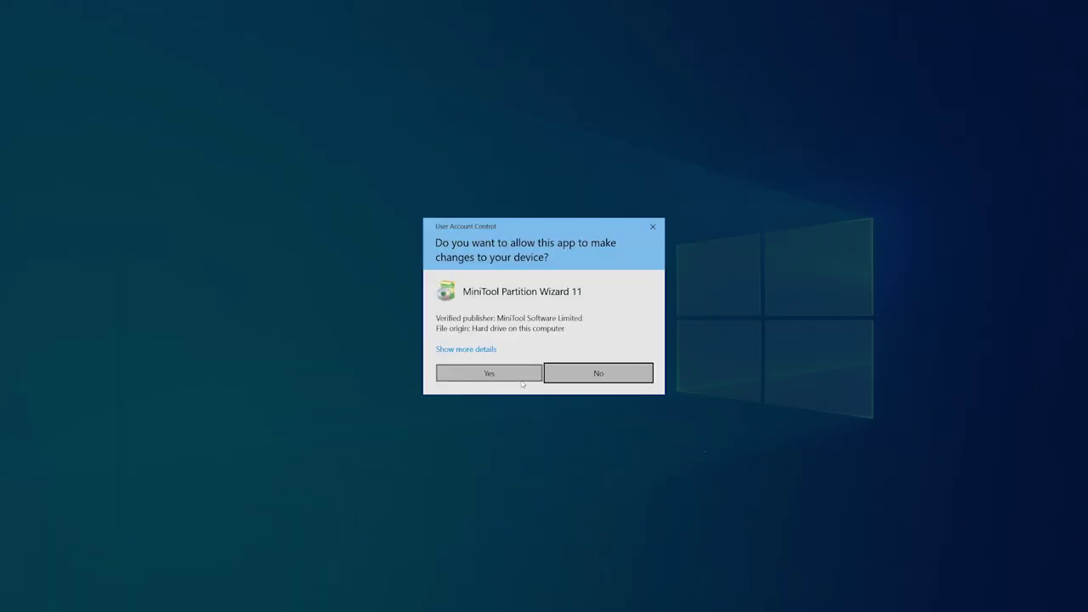
pyautogui.click(522, 381)
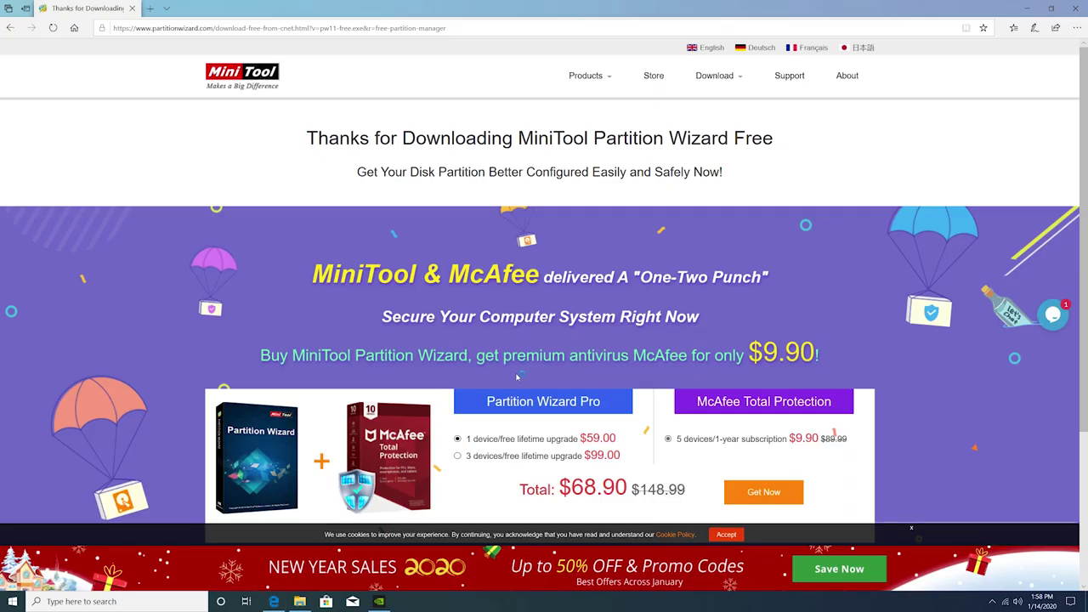
# Start installing MiniTool Partition Wizard Free with the default components into the existing program folder, leaving Avast Free Antivirus unselected
pyautogui.click(551, 325)
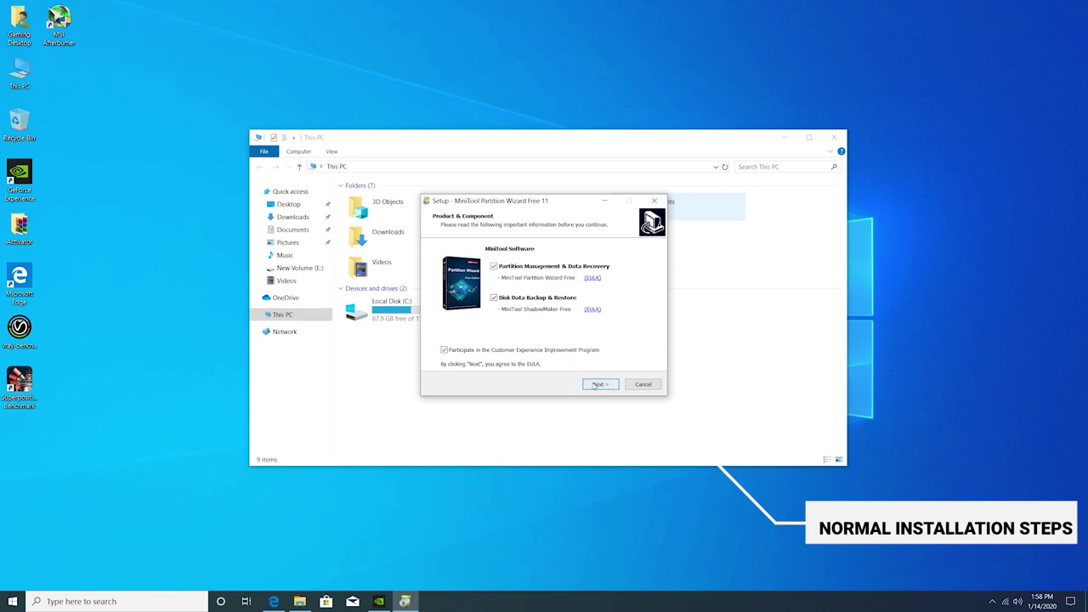
pyautogui.click(597, 384)
pyautogui.click(605, 385)
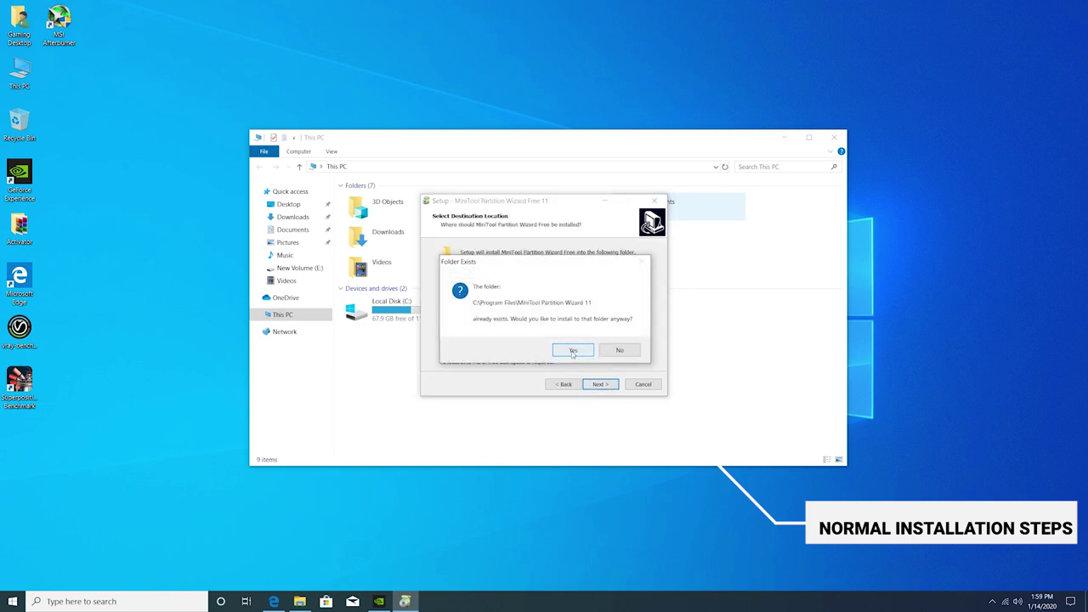
pyautogui.click(571, 351)
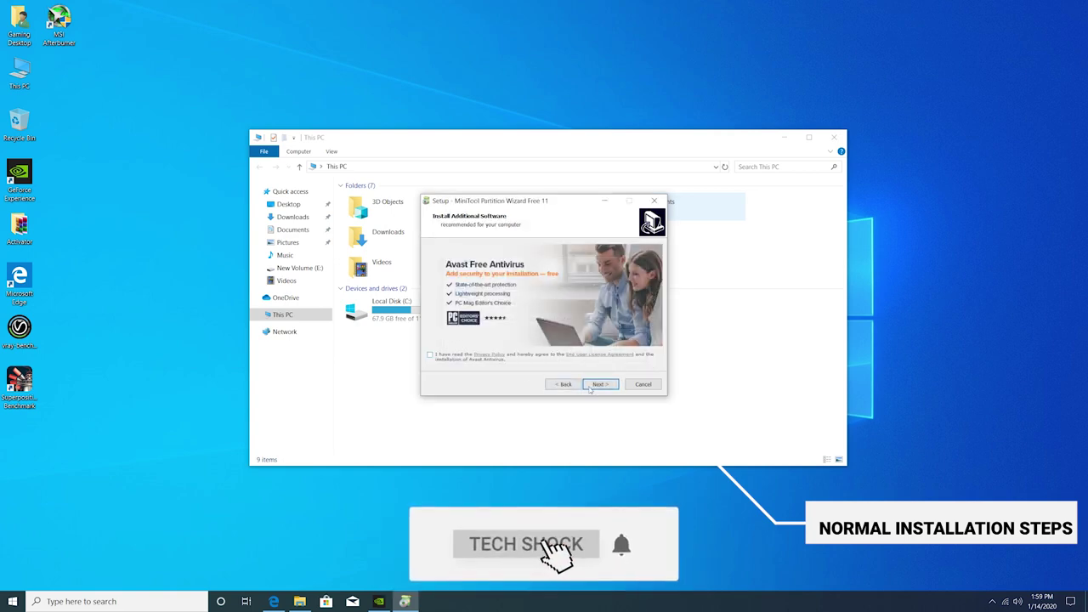
pyautogui.click(595, 384)
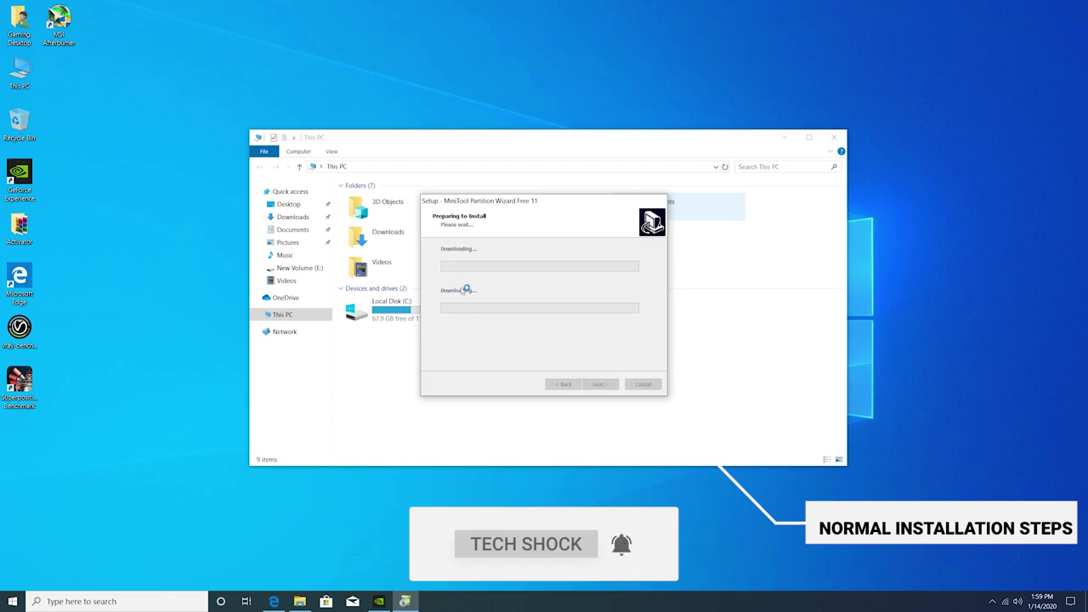
# Close the This PC window and refresh the desktop
pyautogui.click(834, 137)
pyautogui.rightClick(600, 110)
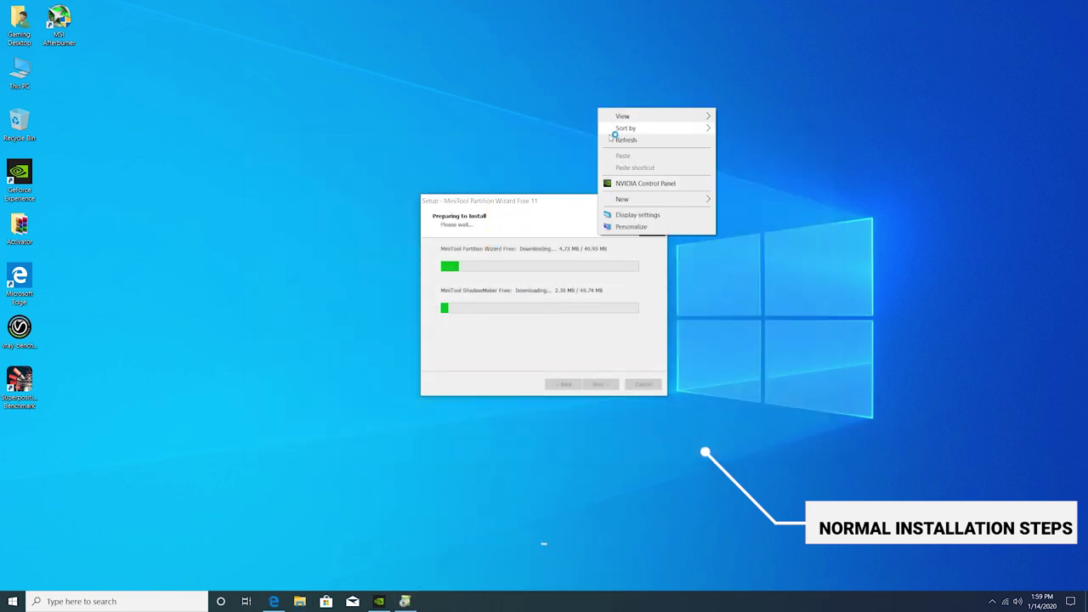
pyautogui.click(614, 137)
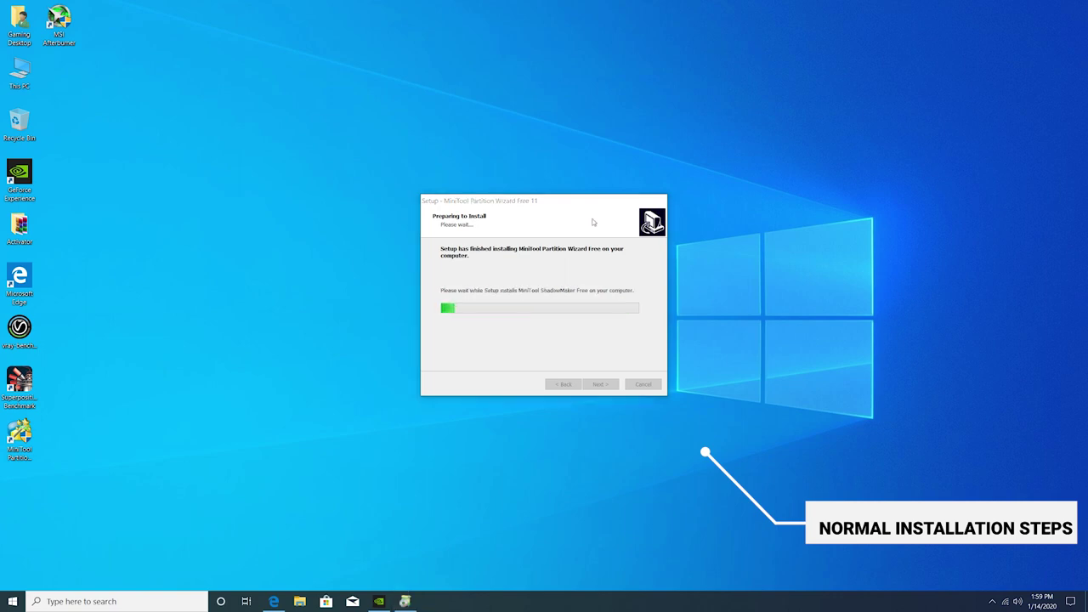
pyautogui.rightClick(314, 150)
pyautogui.click(338, 178)
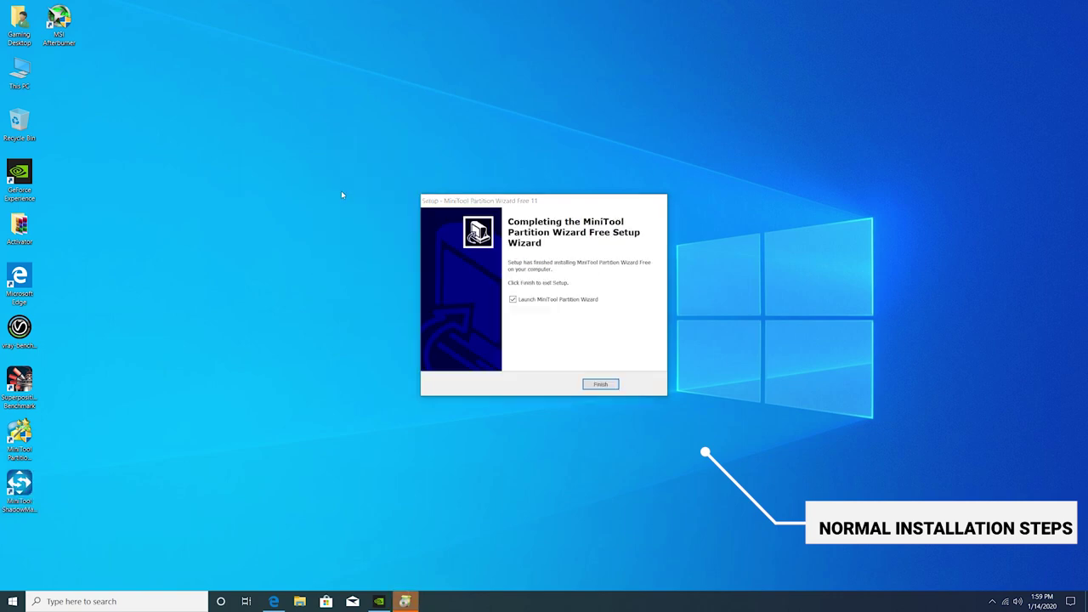
# Finish the setup with automatic launch disabled, and open MiniTool Partition Wizard from its desktop shortcut with permission to make changes
pyautogui.click(539, 305)
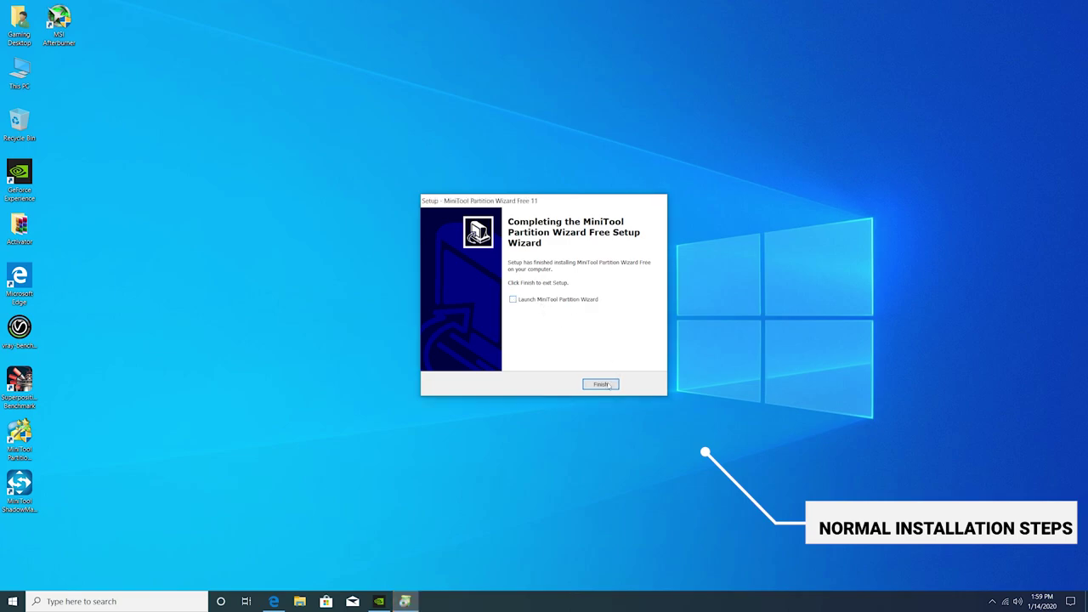
pyautogui.click(601, 384)
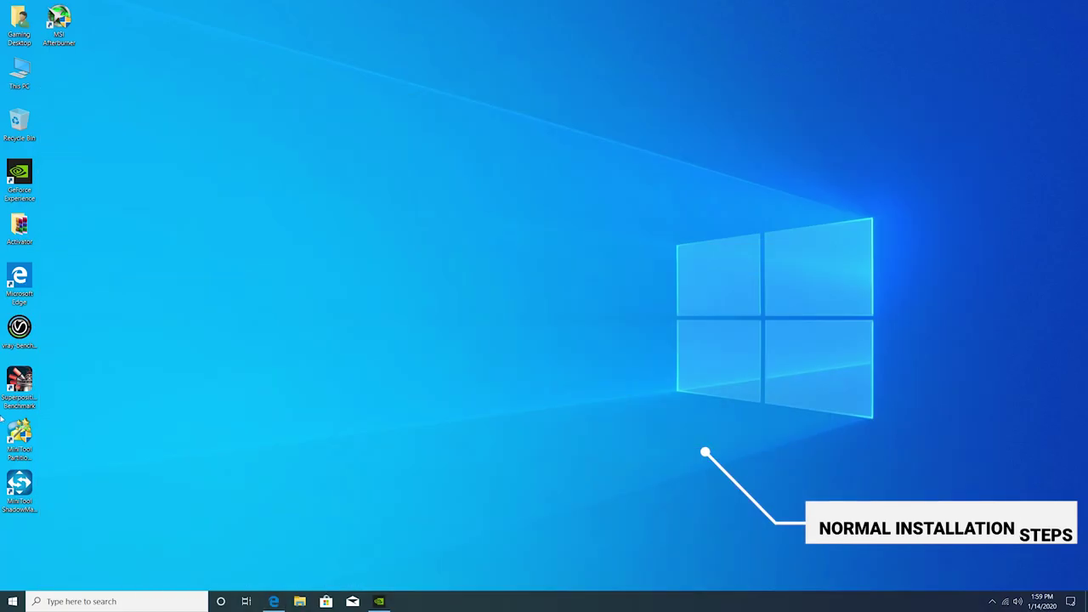
pyautogui.doubleClick(18, 435)
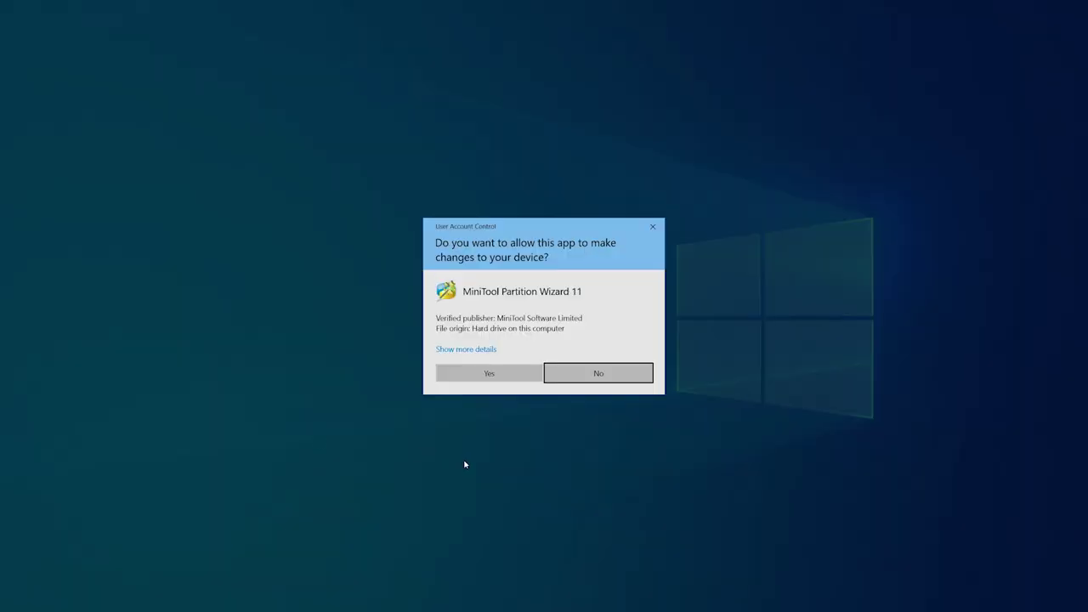
pyautogui.click(489, 374)
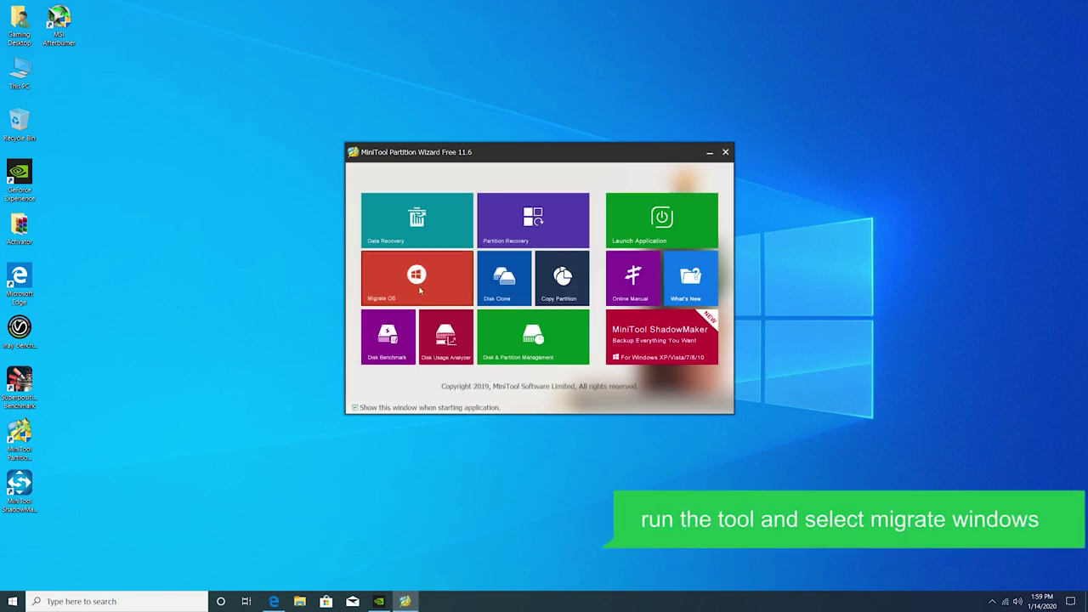
# Start an OS migration that replaces the system disk with another hard disk, choosing the 931.51 GB Disk 2 as destination
pyautogui.click(410, 269)
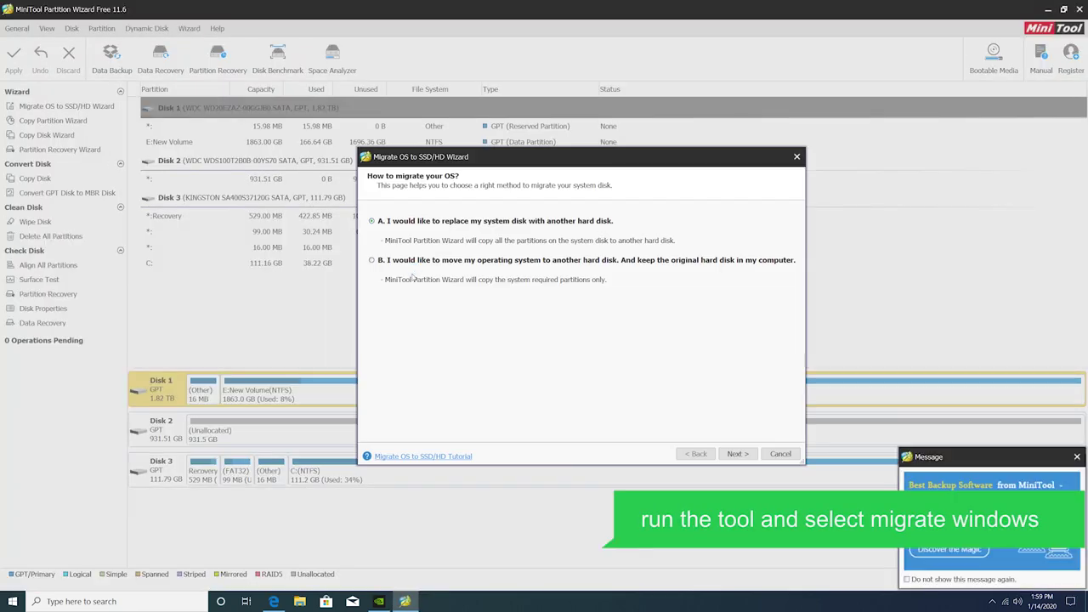
pyautogui.click(736, 453)
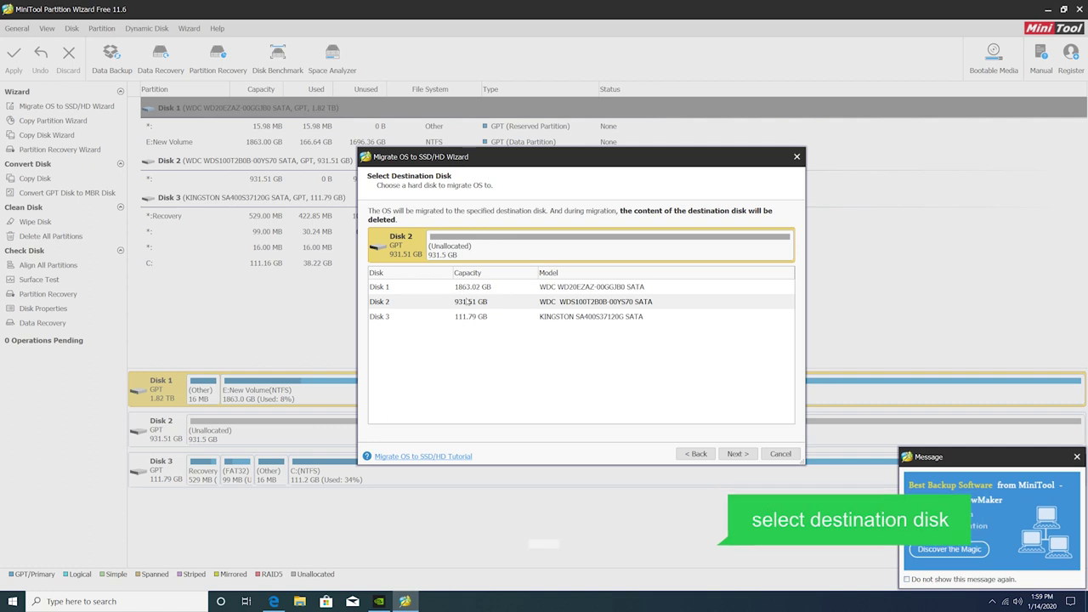
pyautogui.click(527, 301)
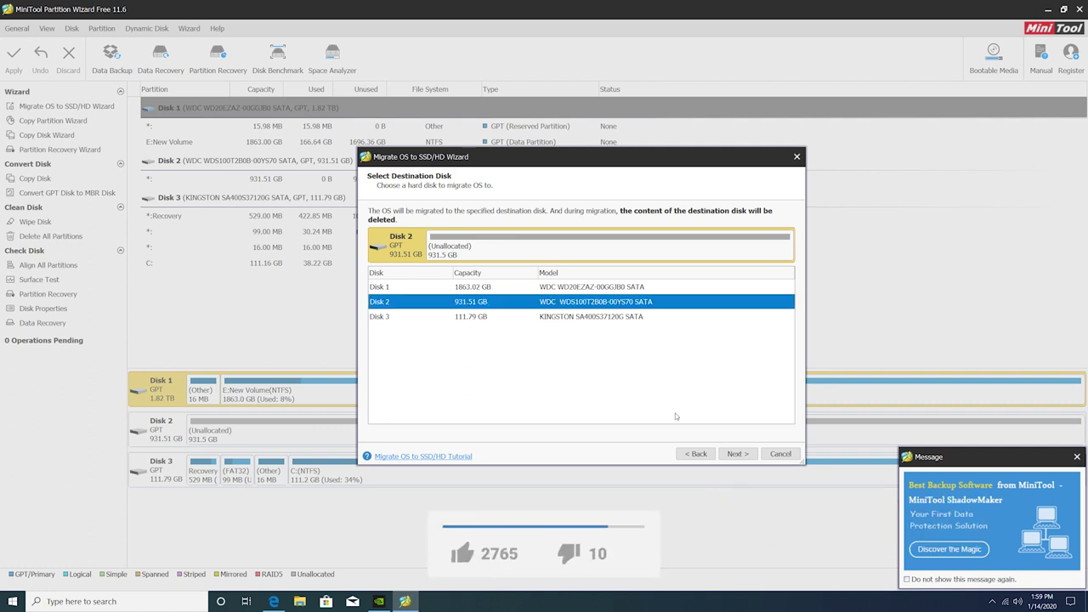
pyautogui.click(736, 454)
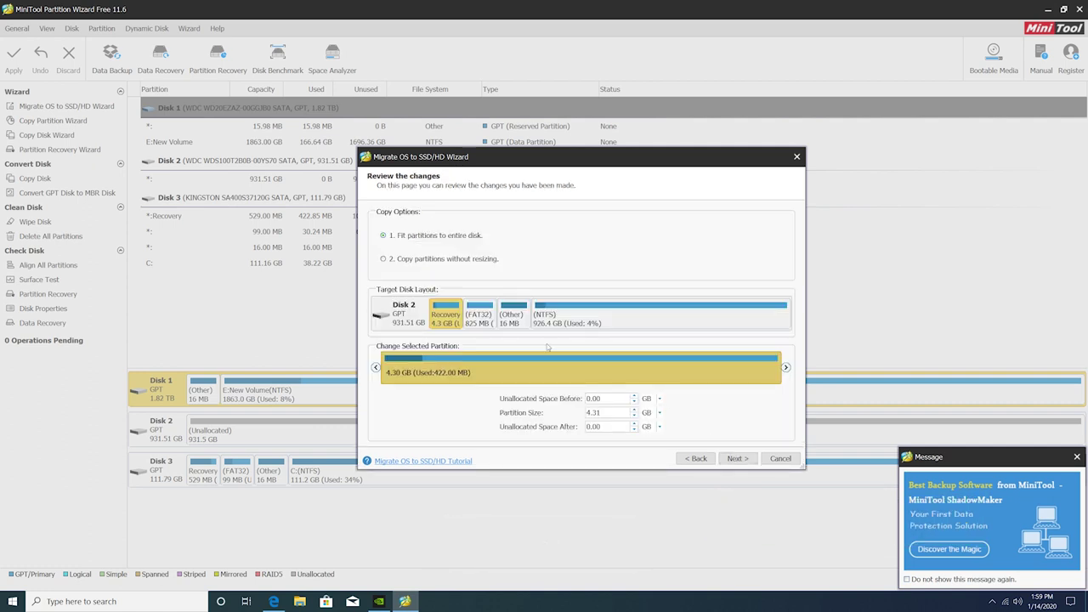
# Complete the migration wizard with partitions fitted to the entire disk, and apply the pending changes
pyautogui.click(738, 459)
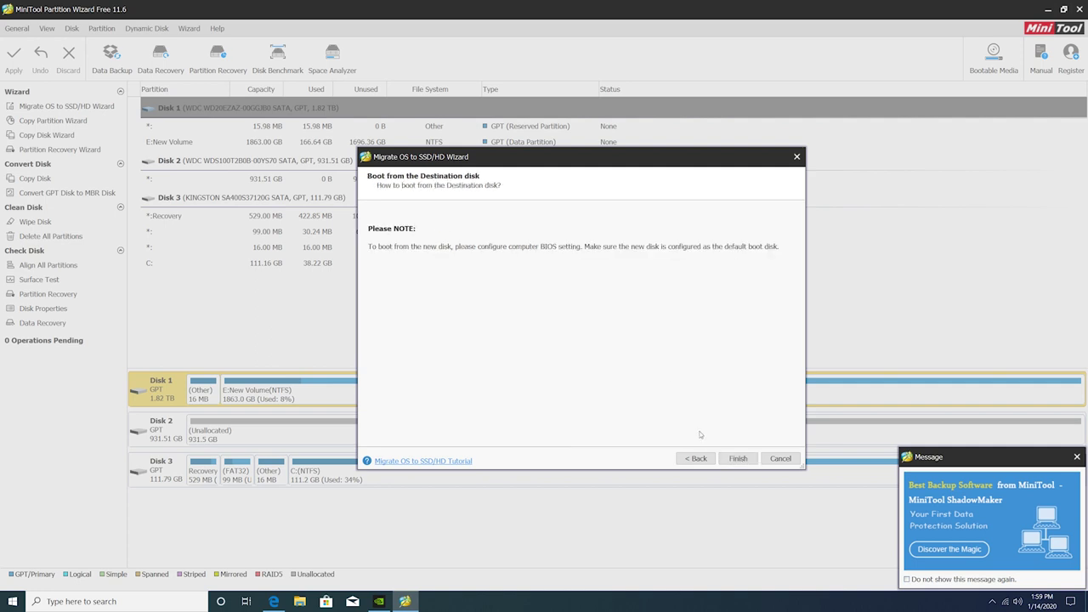
pyautogui.click(736, 459)
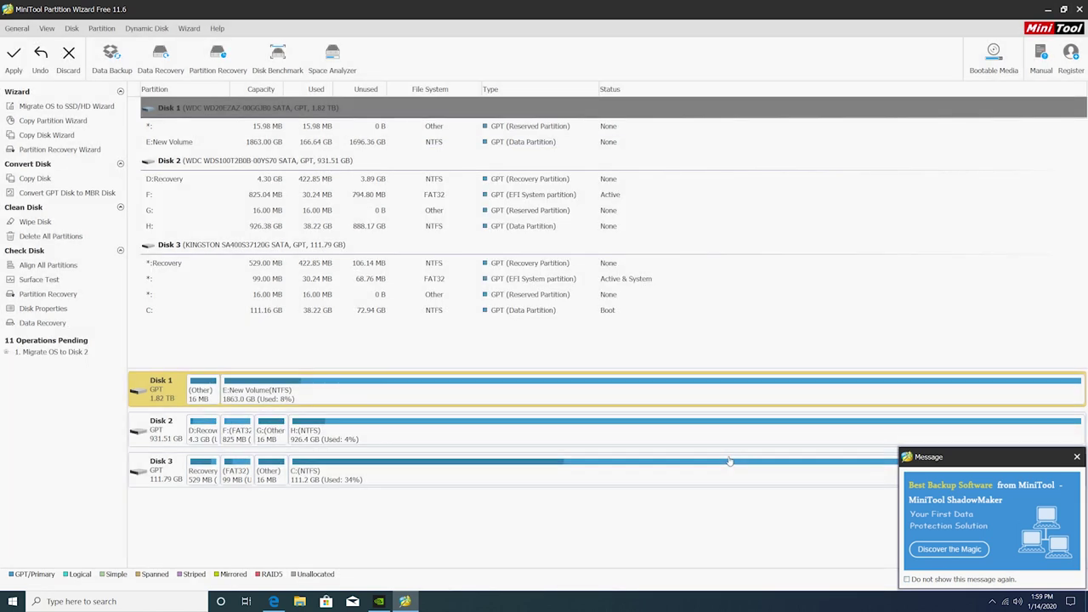
pyautogui.click(16, 66)
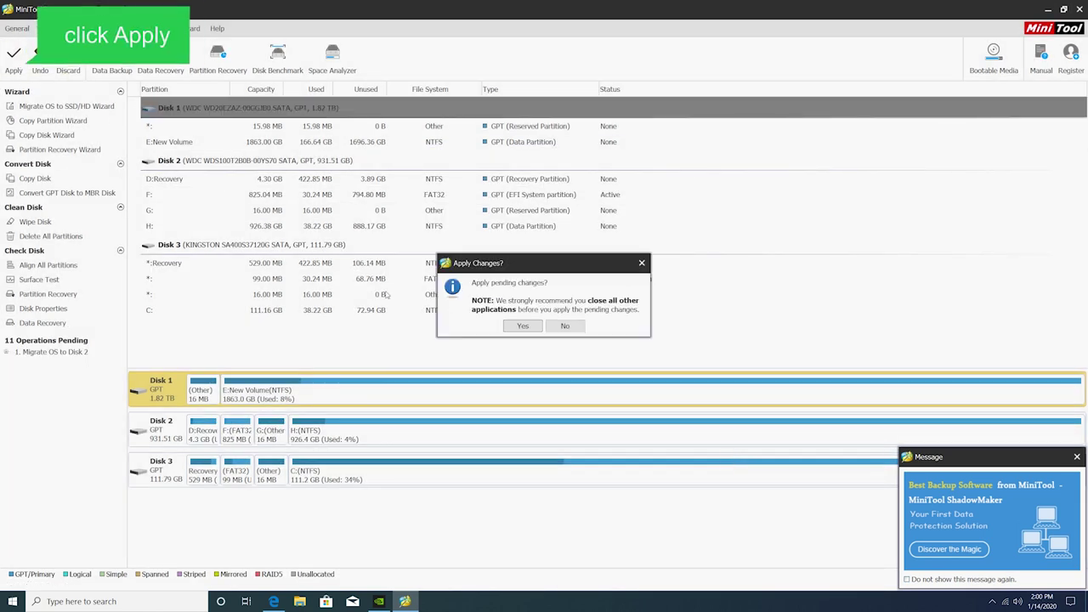
pyautogui.click(522, 327)
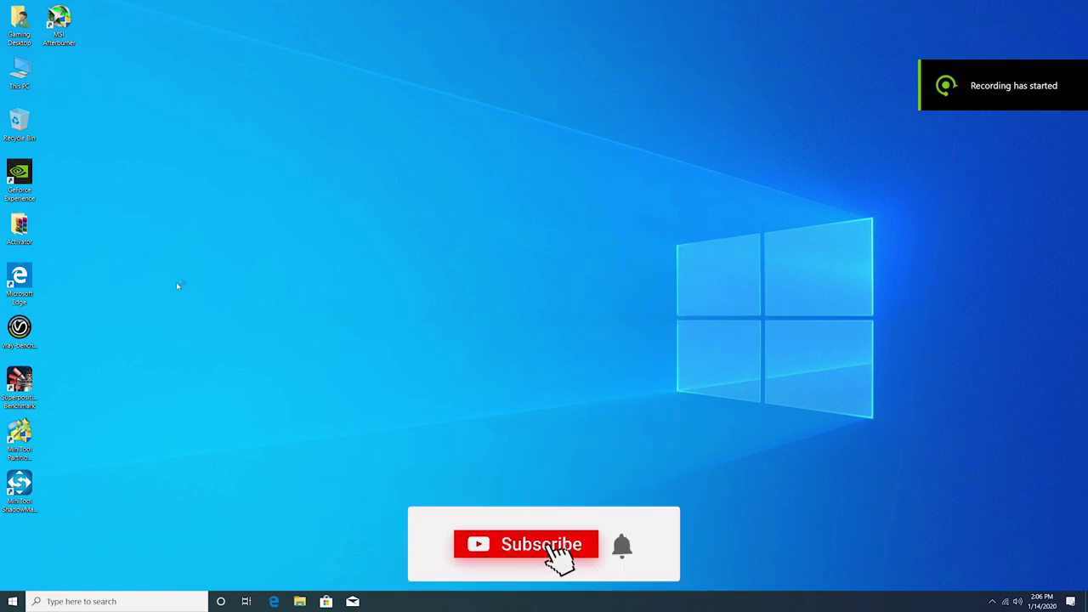
pyautogui.rightClick(262, 178)
pyautogui.click(274, 207)
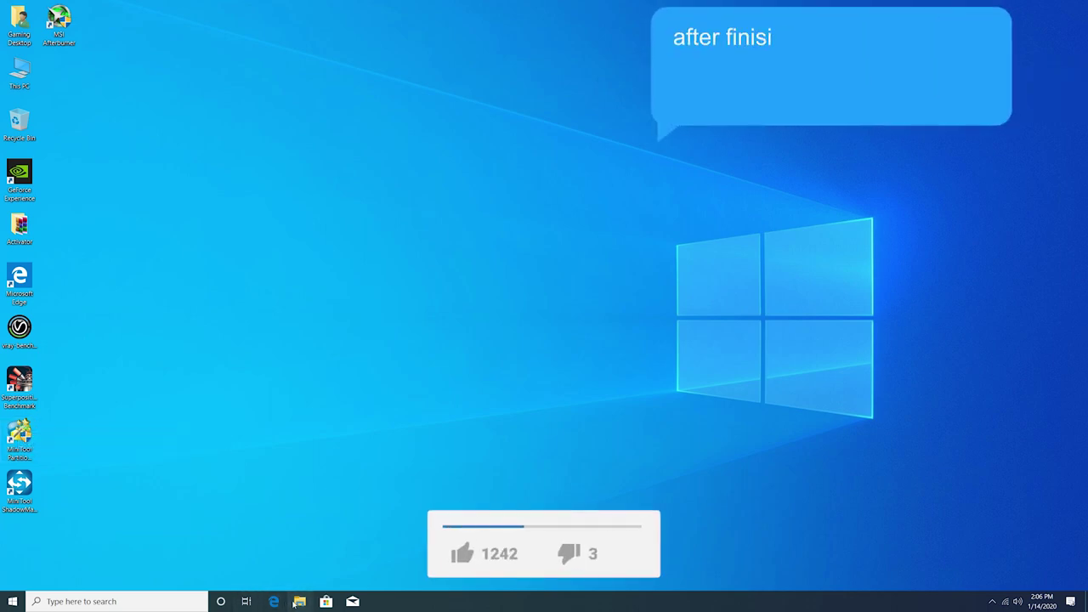
# Check the drives listed under This PC, especially the extra Recovery (D:) and Local Disk (F:) partitions
pyautogui.press('super+e')
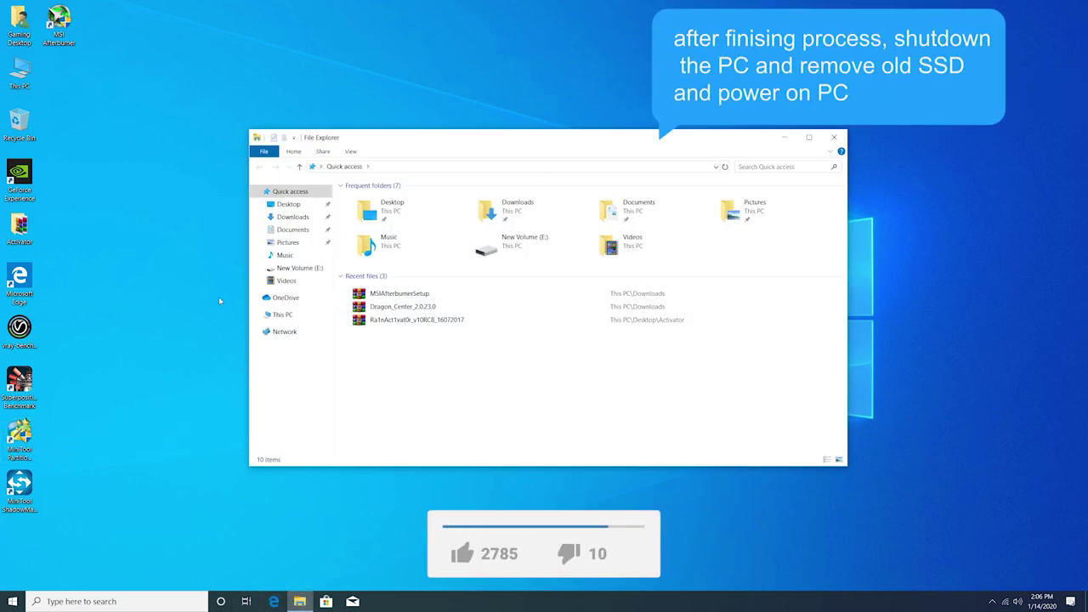
pyautogui.click(280, 316)
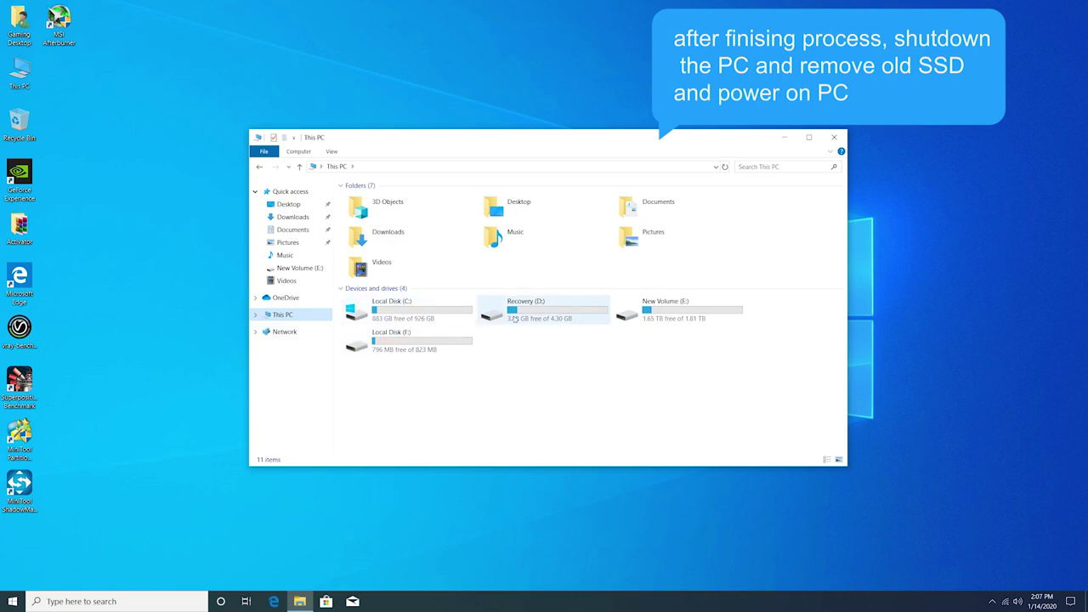
pyautogui.click(533, 316)
pyautogui.click(446, 344)
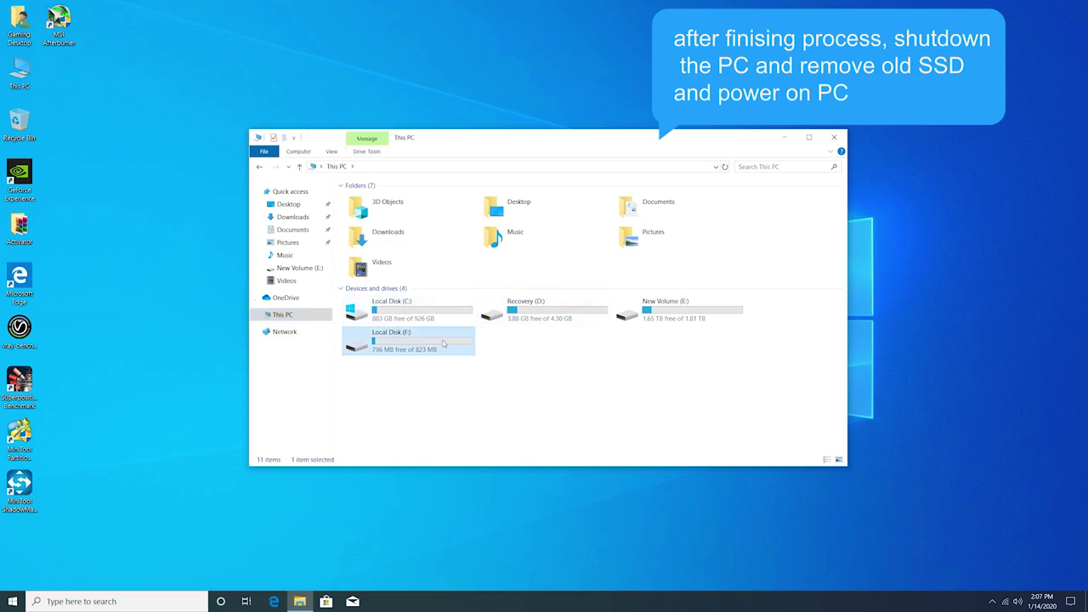
pyautogui.click(507, 314)
pyautogui.click(406, 350)
pyautogui.click(506, 315)
pyautogui.click(408, 344)
pyautogui.click(510, 315)
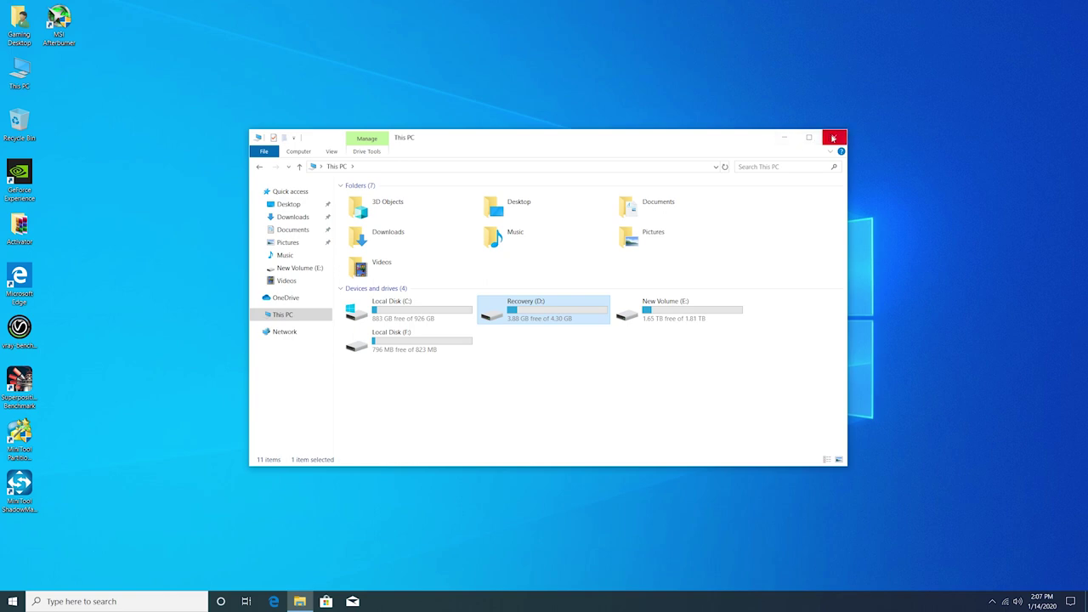
# Open MiniTool Partition Wizard from the desktop again and allow it to make changes to the device
pyautogui.doubleClick(17, 442)
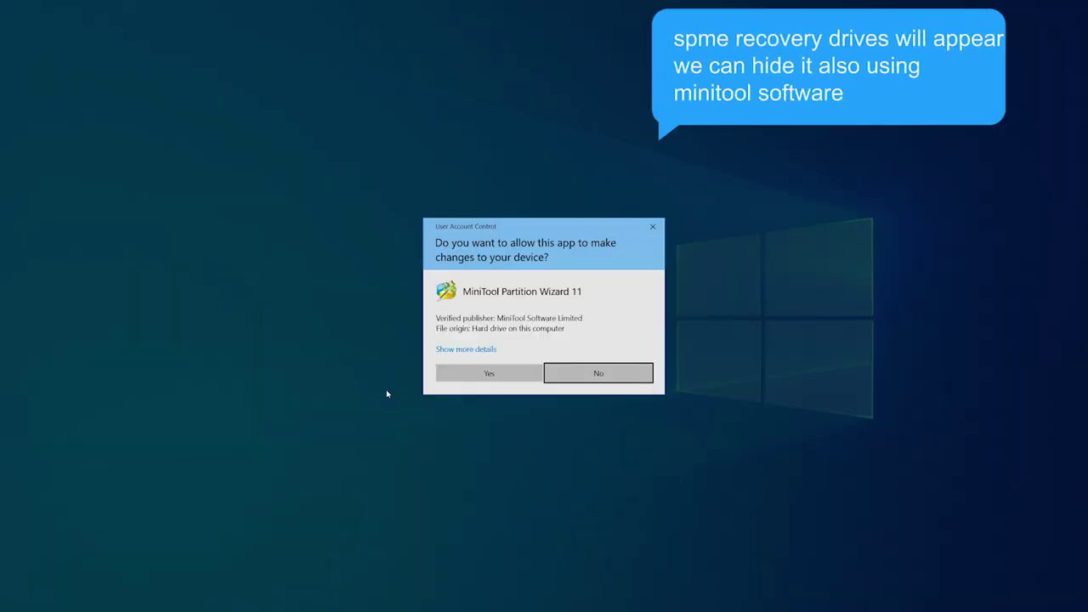
pyautogui.click(449, 379)
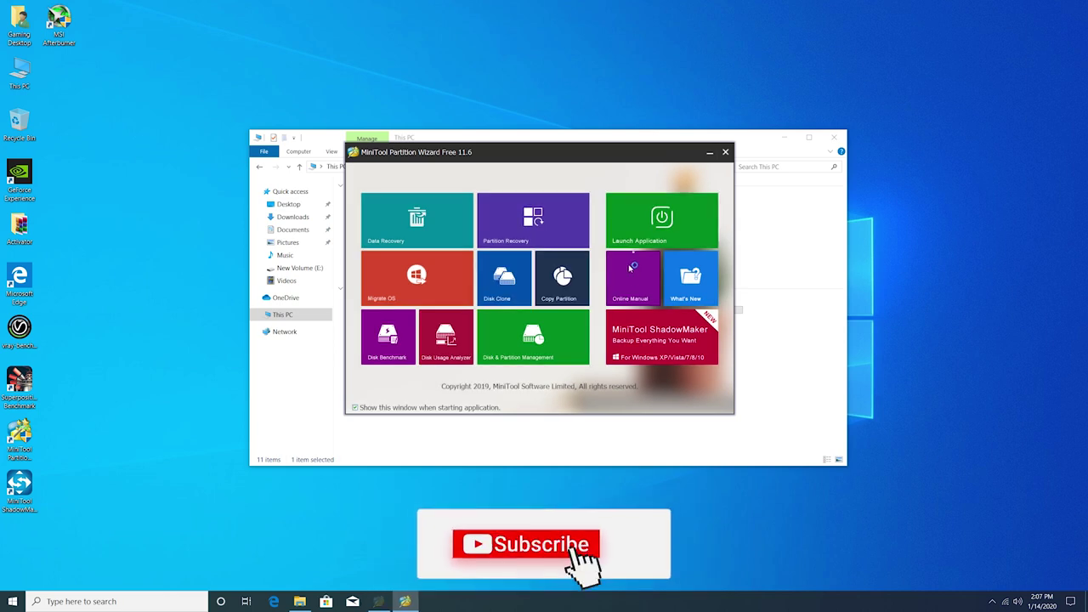
# Launch the partition manager and mark the 4.3 GB Recovery (D:) partition on Disk 2 as hidden
pyautogui.click(662, 223)
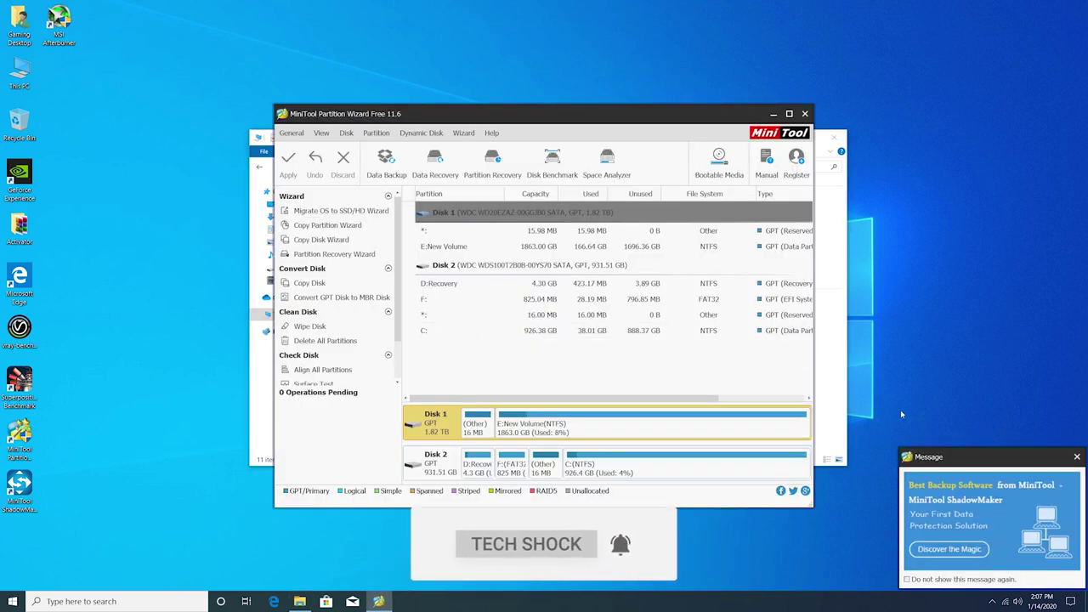
pyautogui.click(483, 465)
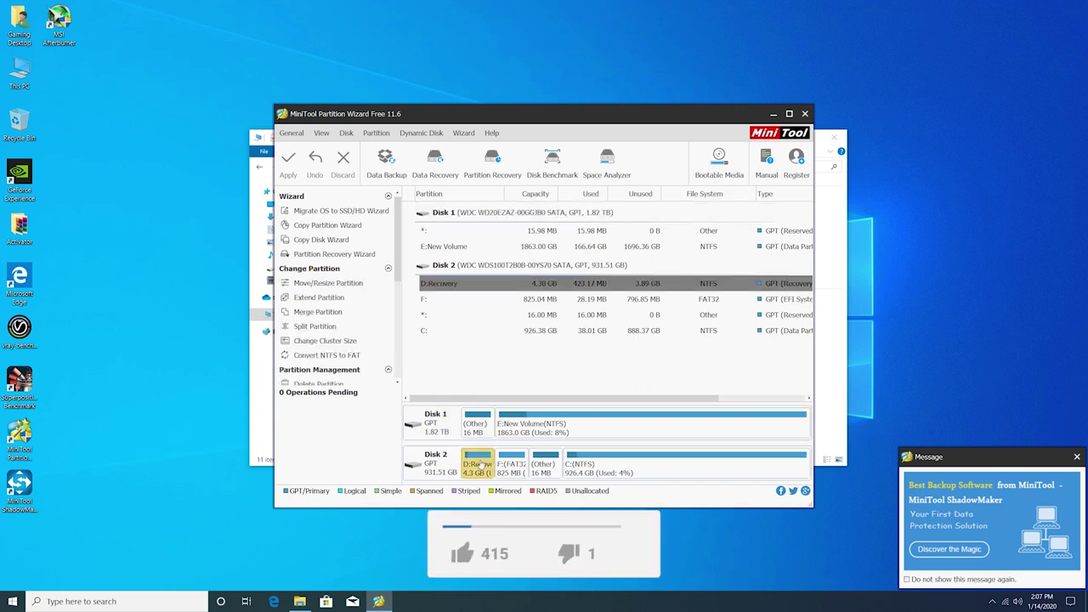
pyautogui.rightClick(480, 465)
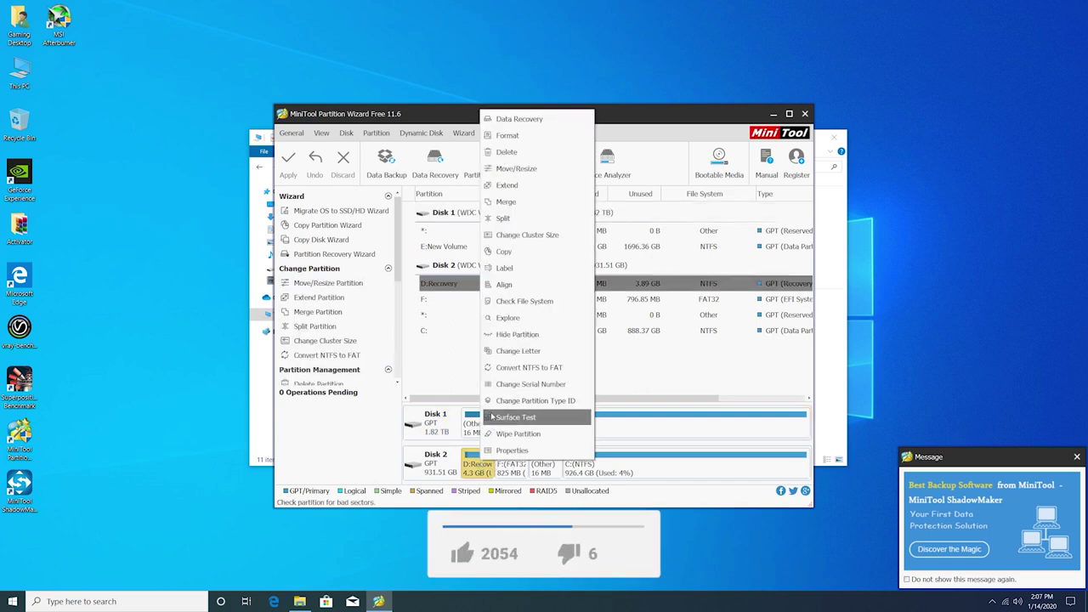
pyautogui.click(516, 335)
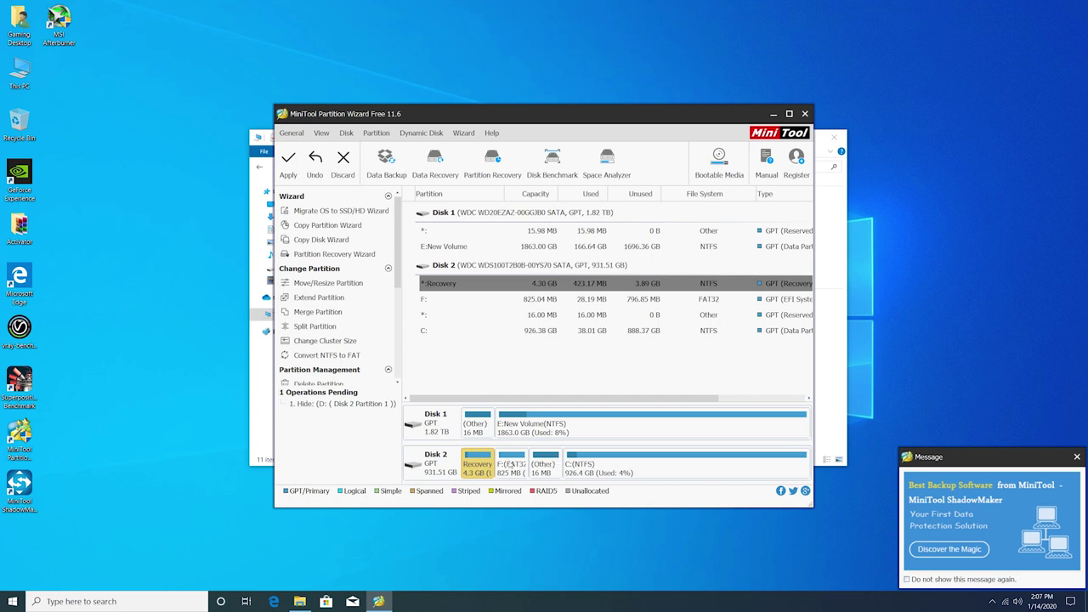
# Mark the 825 MB FAT32 partition (F:) on Disk 2 as hidden
pyautogui.click(510, 464)
pyautogui.rightClick(510, 464)
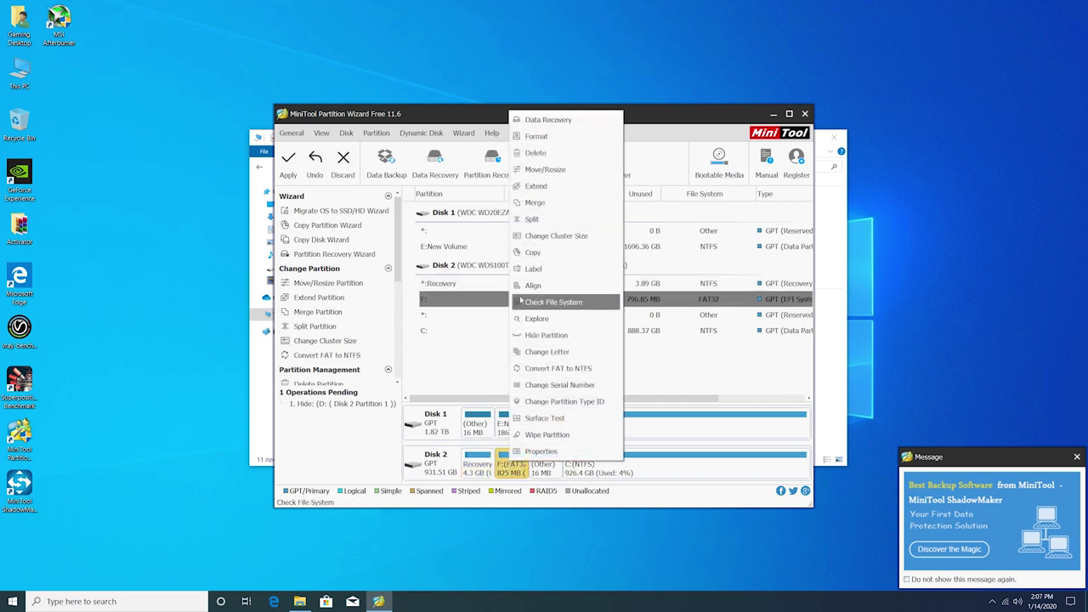
pyautogui.click(526, 337)
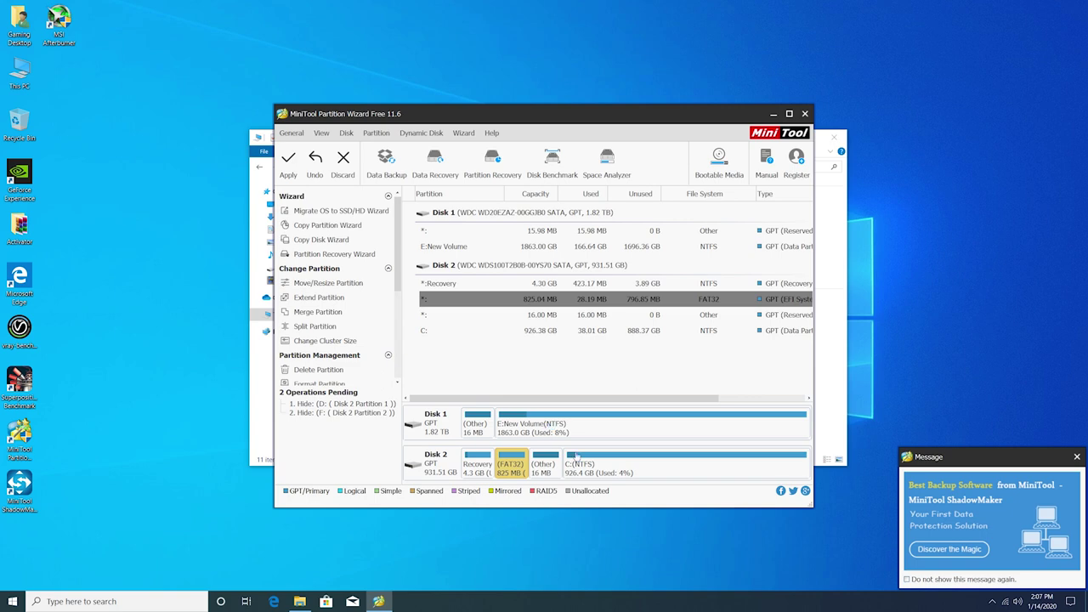
pyautogui.click(637, 472)
pyautogui.rightClick(637, 472)
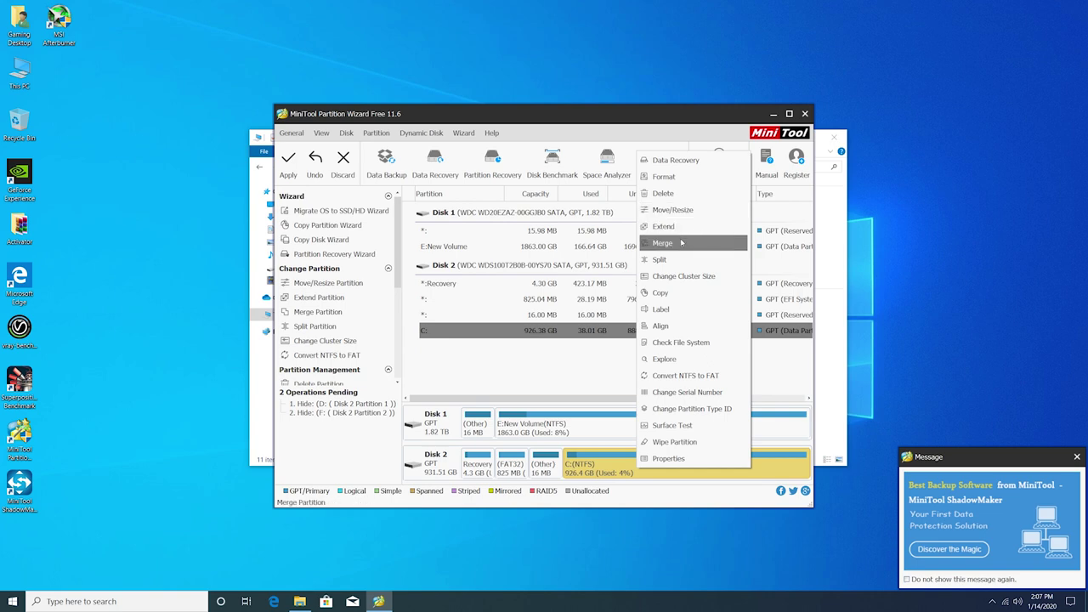
pyautogui.click(556, 130)
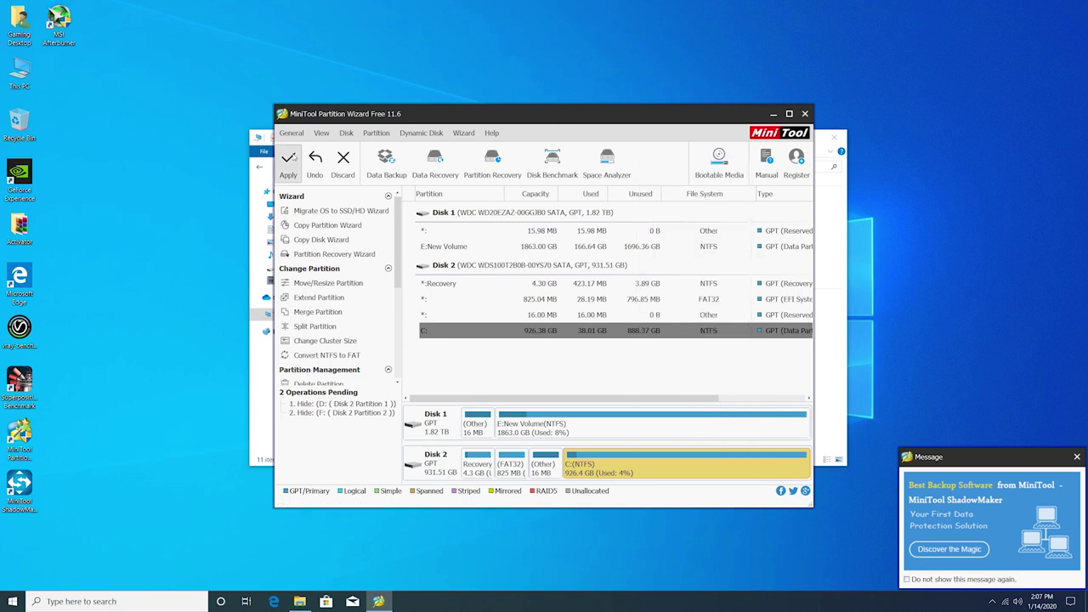
# Apply the pending hide operations for the D: and F: partitions on Disk 2
pyautogui.click(303, 158)
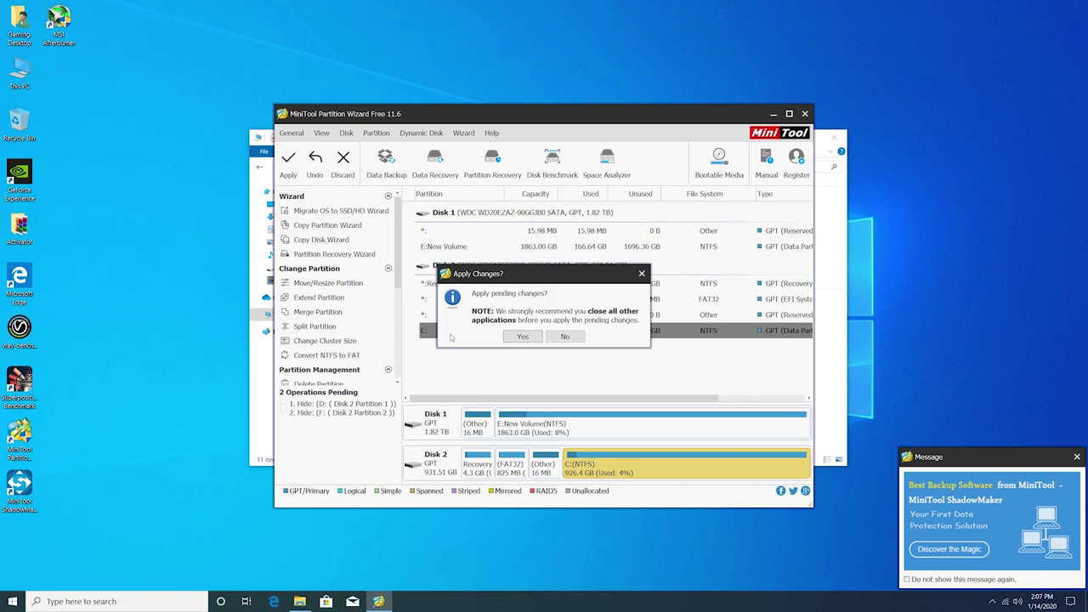
pyautogui.click(523, 339)
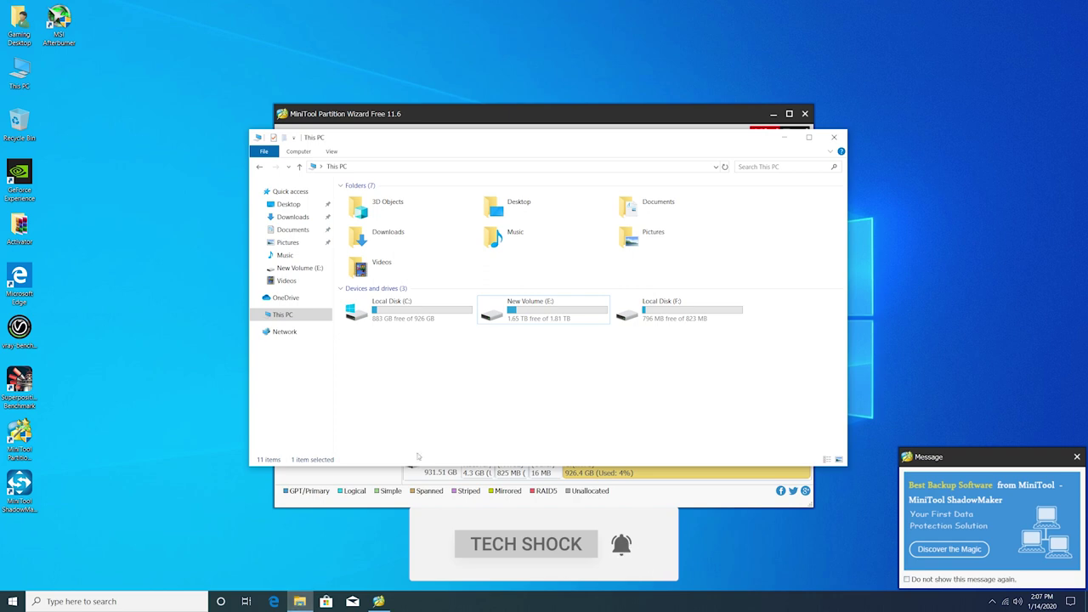
# Refresh the drive list in This PC, then move its window off the operation progress dialog and minimize it
pyautogui.rightClick(502, 357)
pyautogui.click(530, 404)
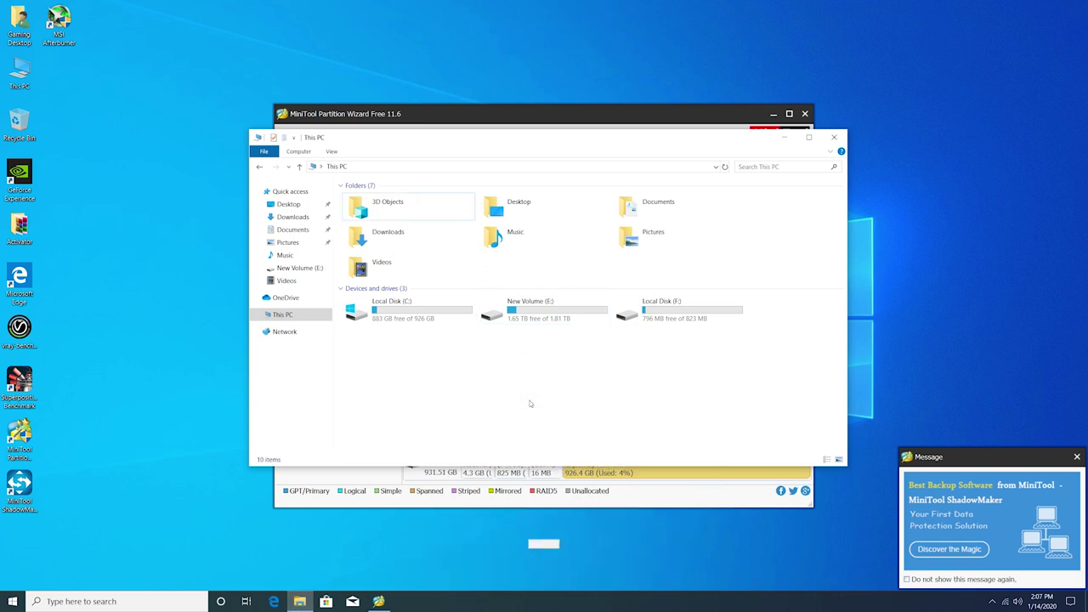
pyautogui.moveTo(543, 141); pyautogui.dragTo(313, 40)
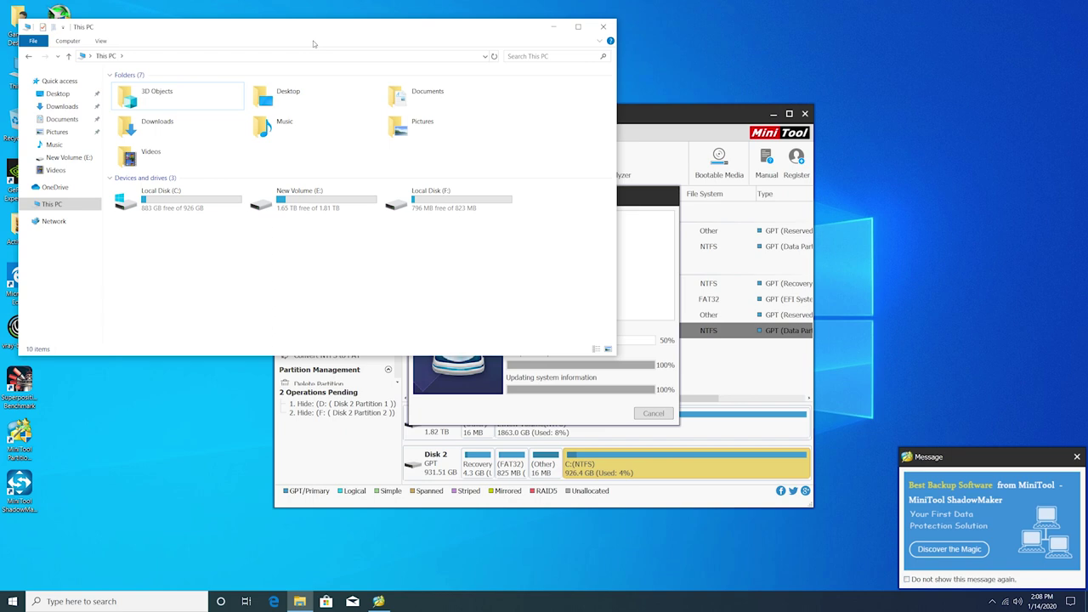
pyautogui.click(554, 26)
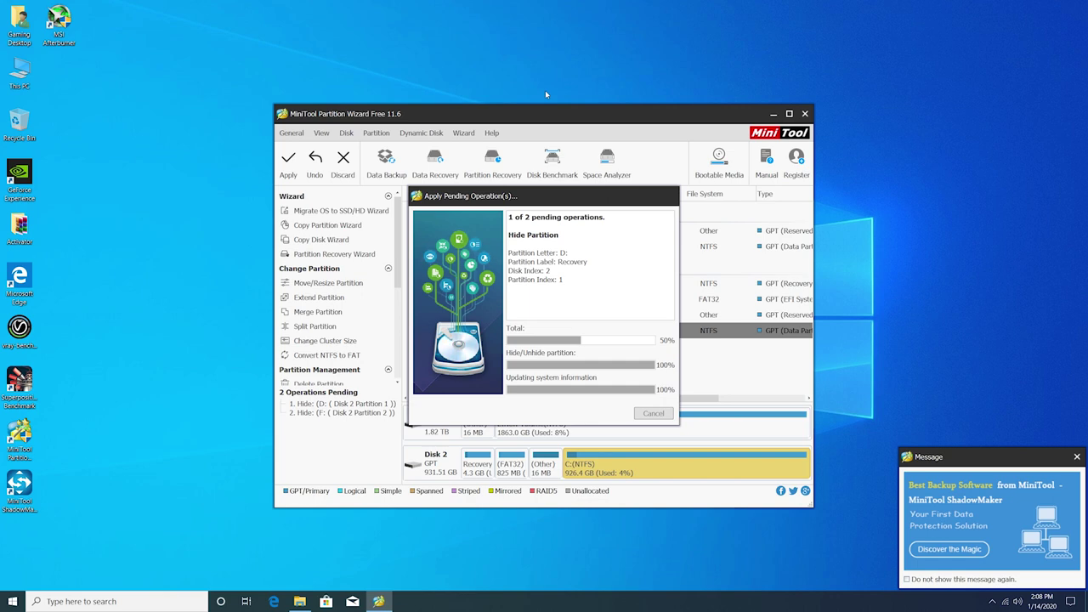
pyautogui.click(300, 601)
pyautogui.click(299, 601)
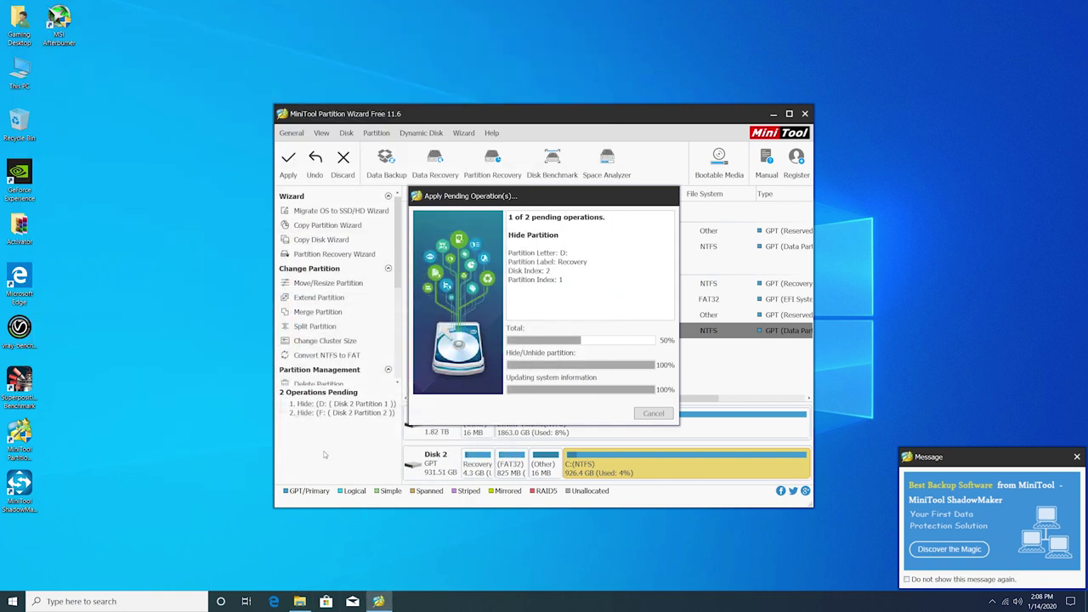
pyautogui.rightClick(251, 268)
pyautogui.press('Escape')
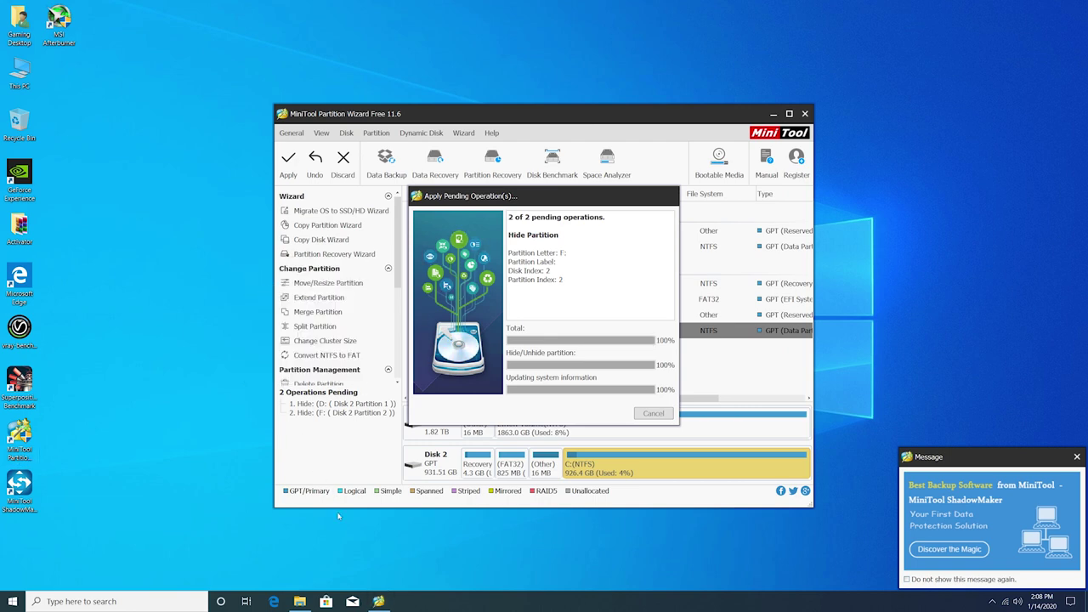
# Bring back the This PC window and refresh it to check which drives are listed
pyautogui.moveTo(302, 606)
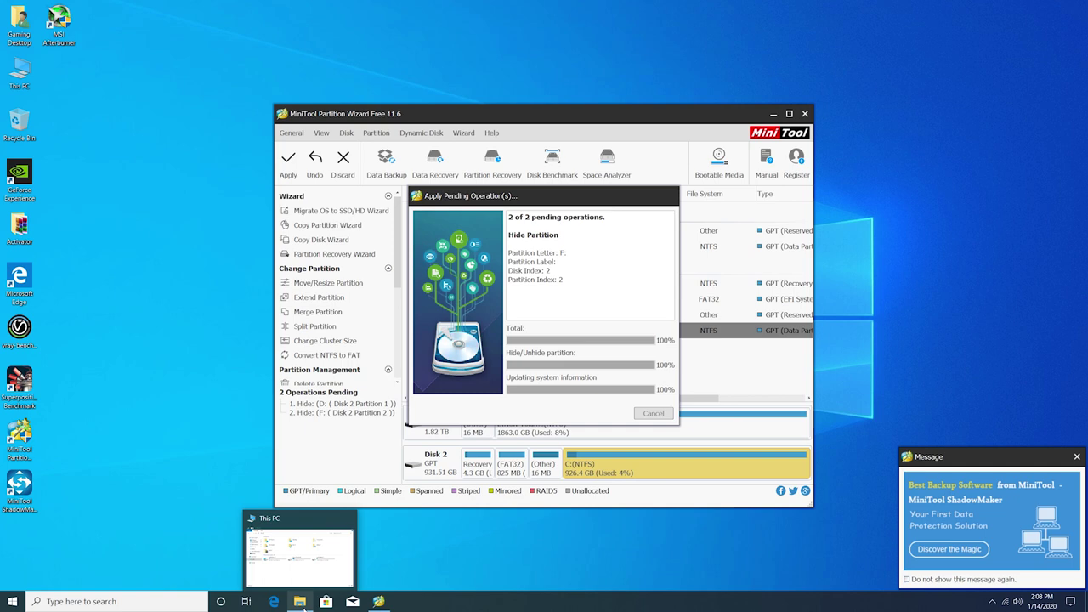
pyautogui.click(299, 557)
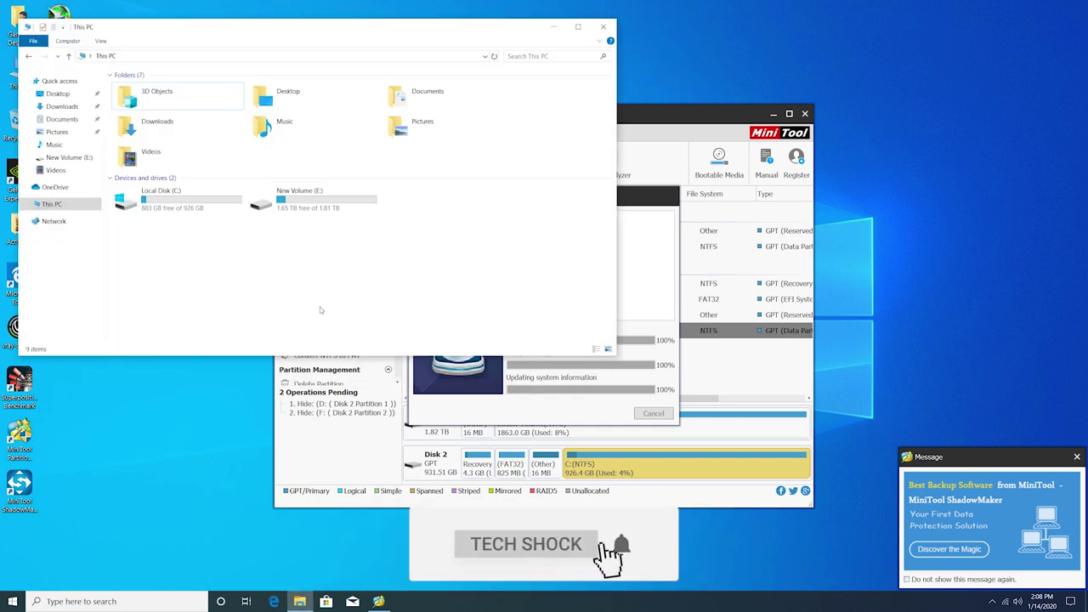
pyautogui.rightClick(305, 271)
pyautogui.click(328, 315)
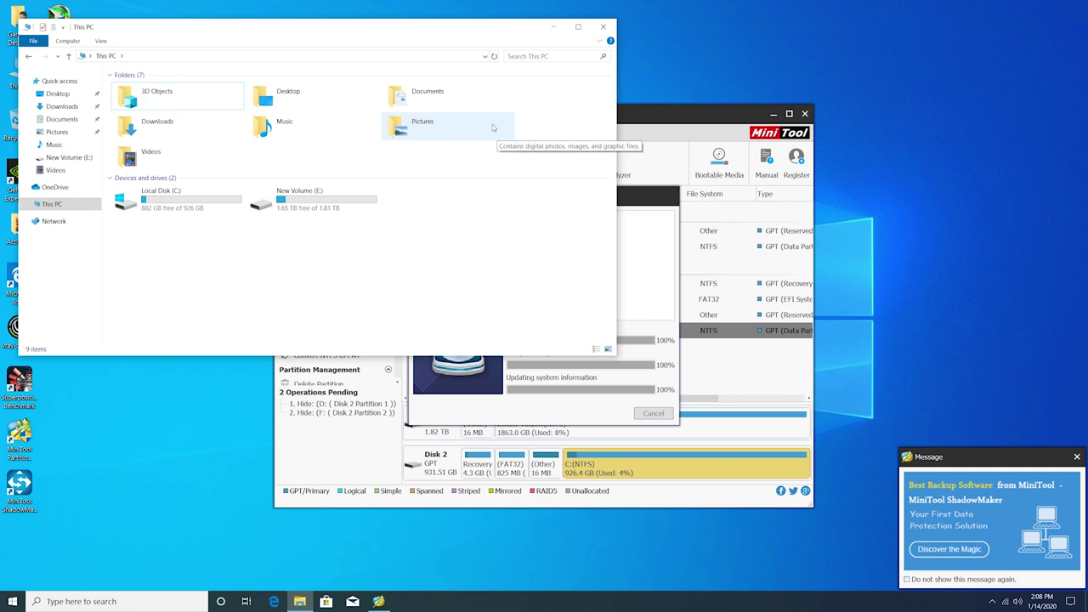
# Switch back to MiniTool Partition Wizard and dismiss the message about the applied changes
pyautogui.press('alt')
pyautogui.hotkey('alt', 'Tab')
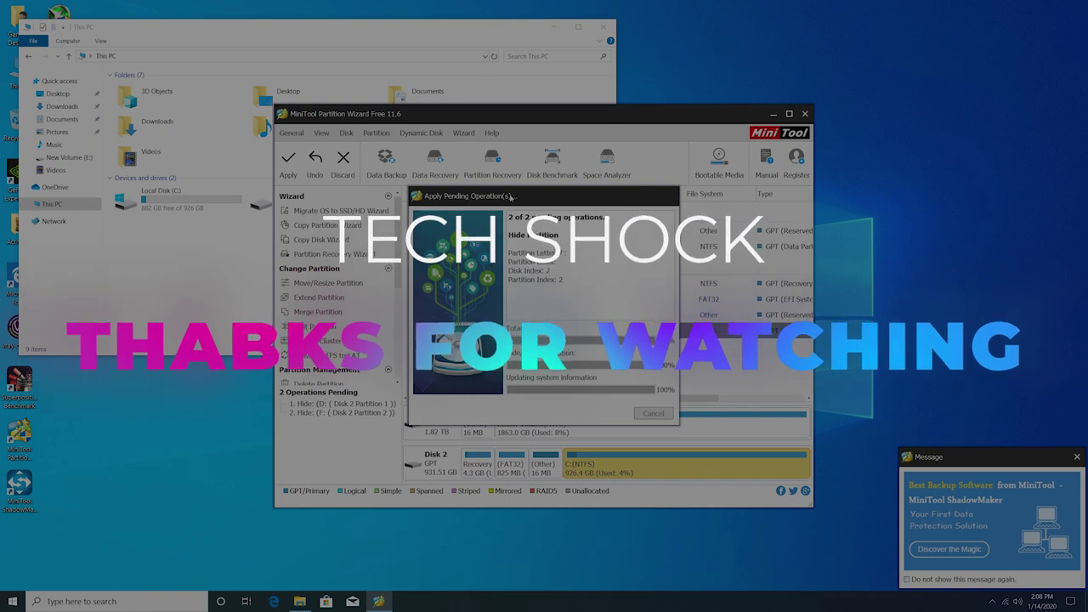
pyautogui.click(196, 292)
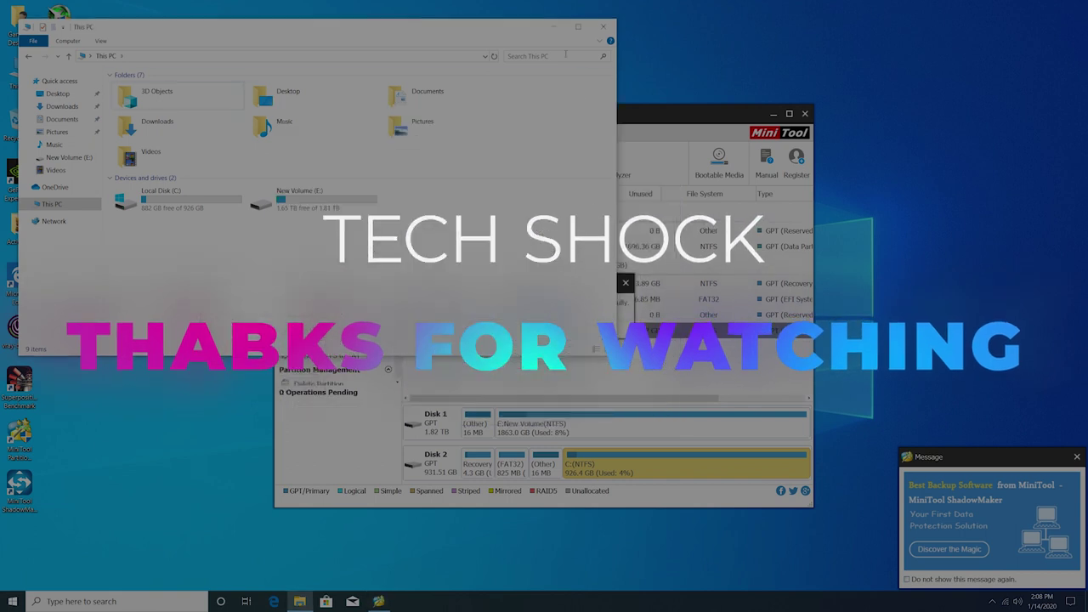
pyautogui.click(674, 162)
pyautogui.click(556, 326)
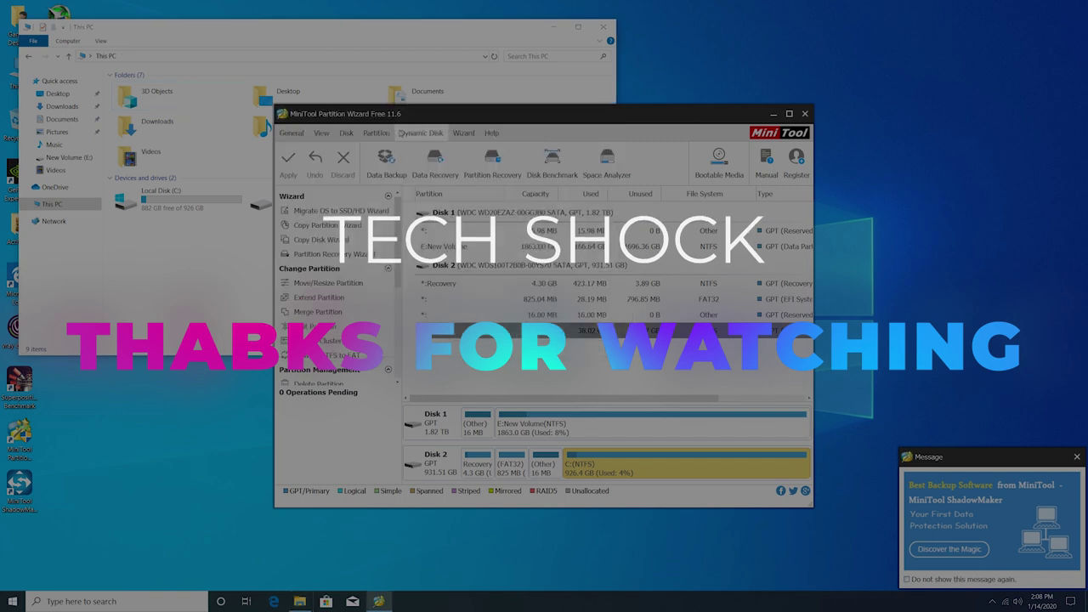